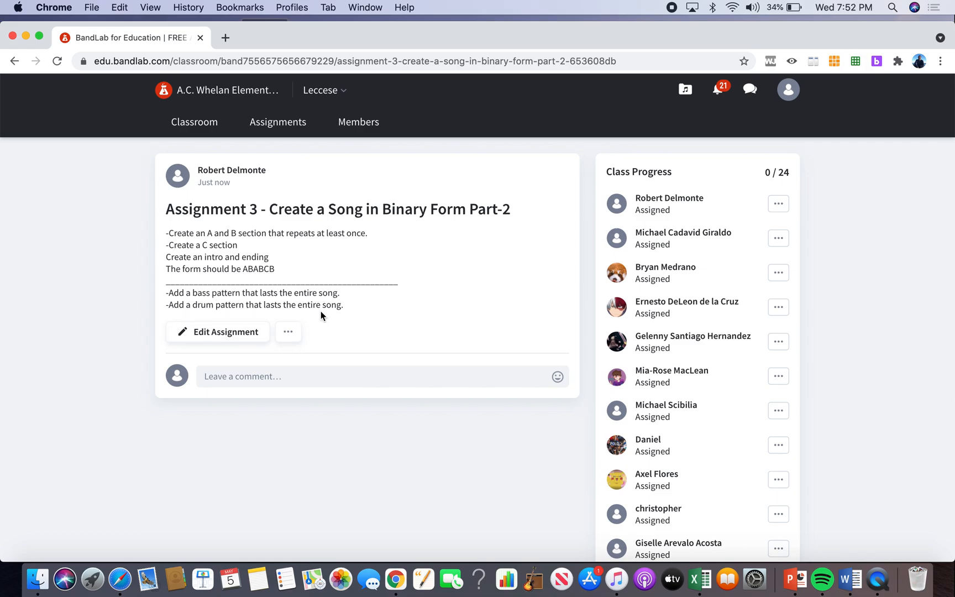
Start a new personal project in the Mix Editor from the library and browse its loops.
click(687, 91)
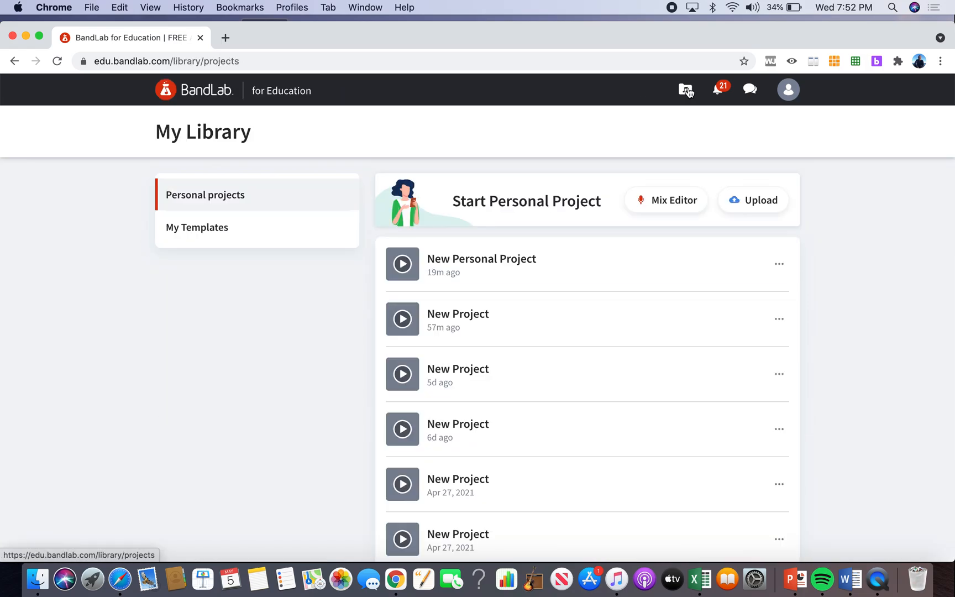
click(653, 198)
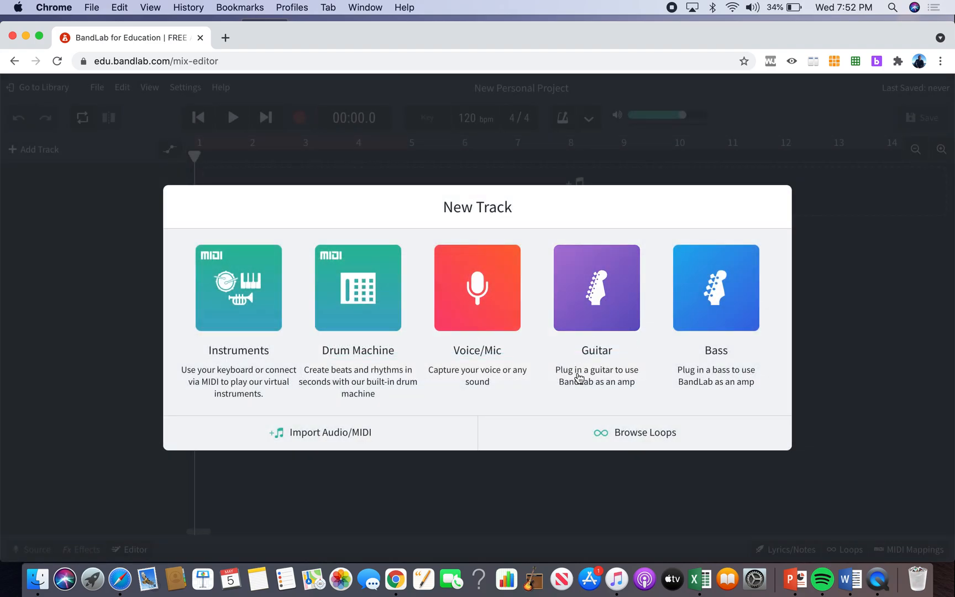
click(624, 438)
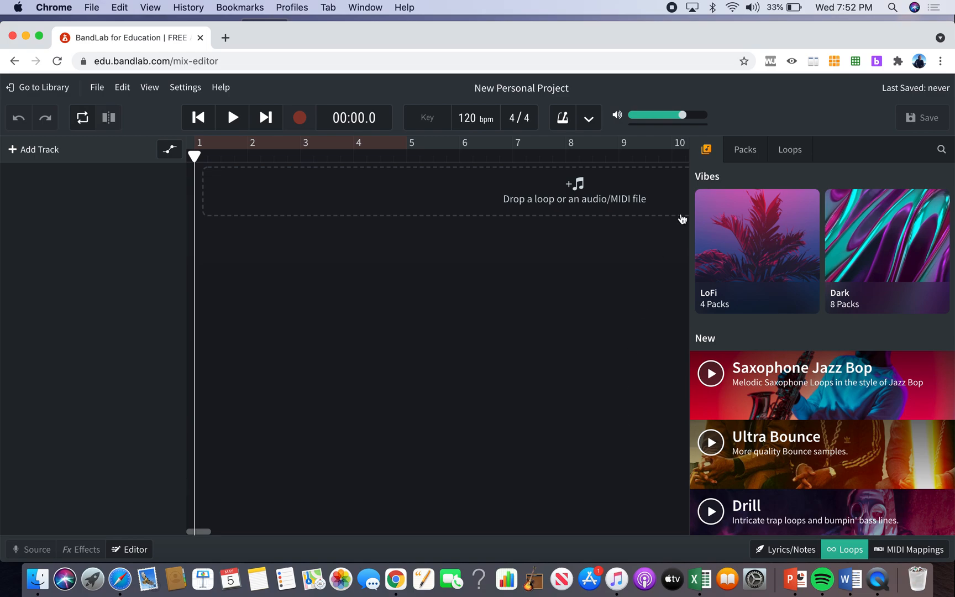
Browse the loop packs, and search the individual loops for "blues 4 bar".
click(742, 150)
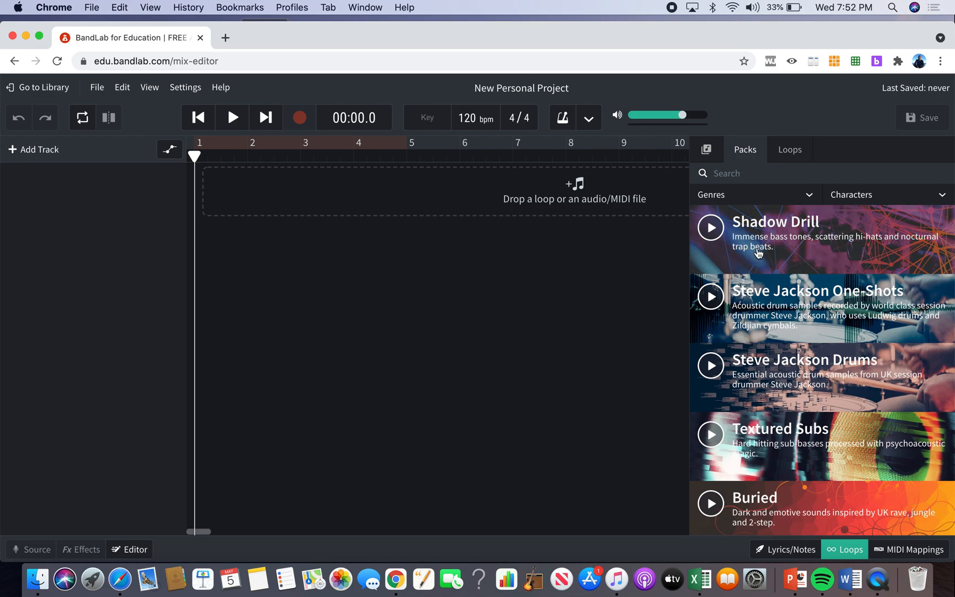
scroll(785, 315, down, 2)
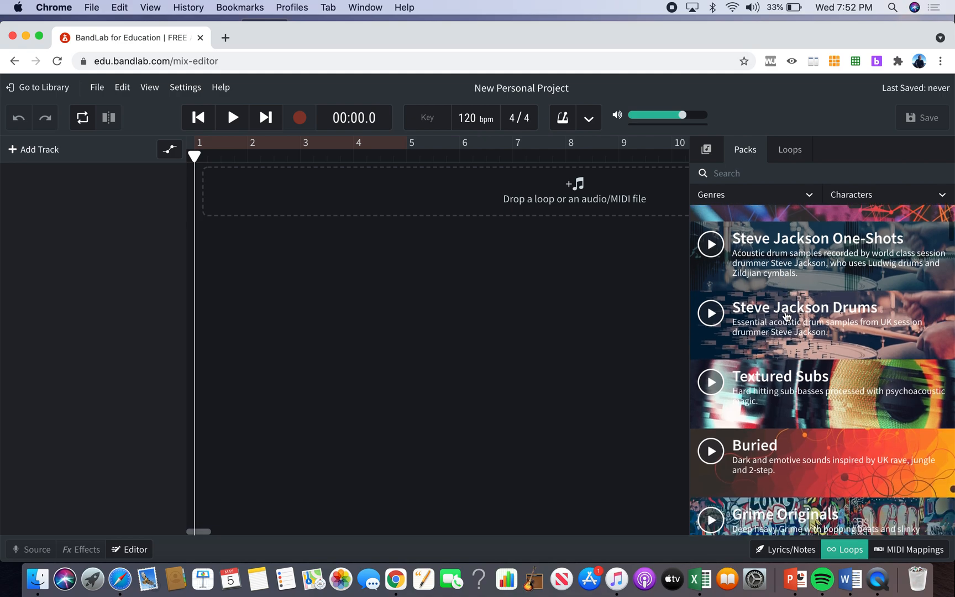
scroll(787, 316, down, 5)
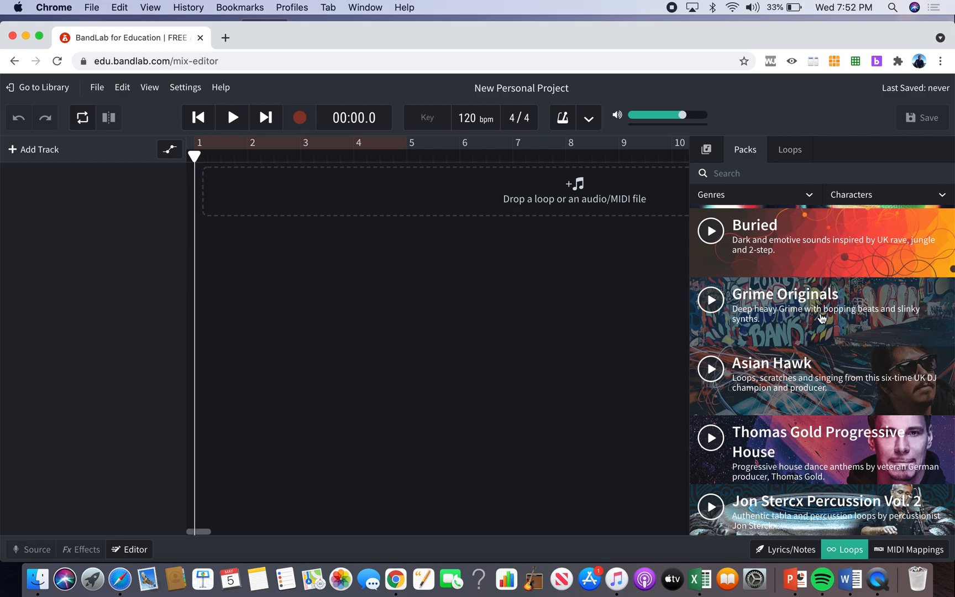
click(795, 163)
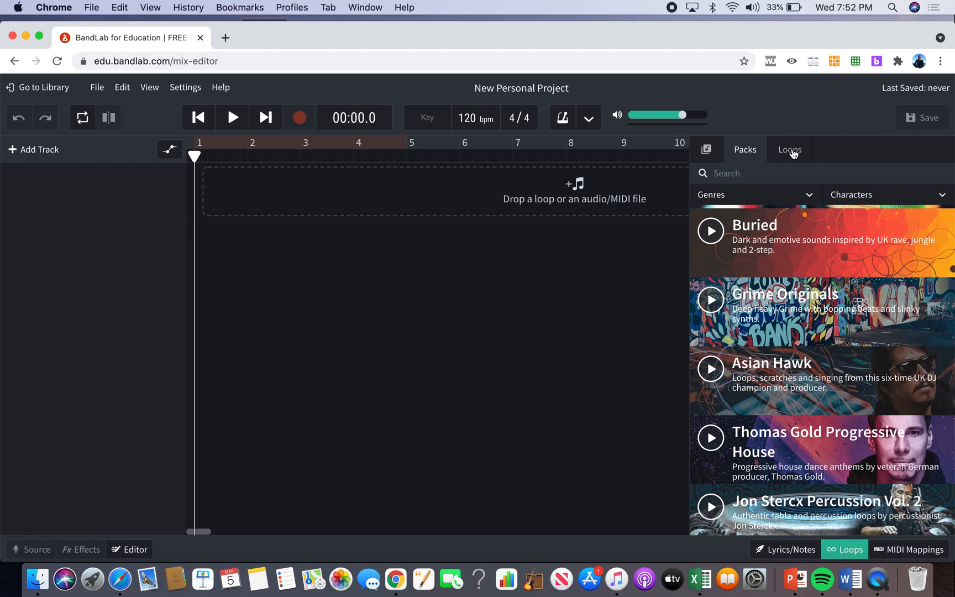
click(791, 150)
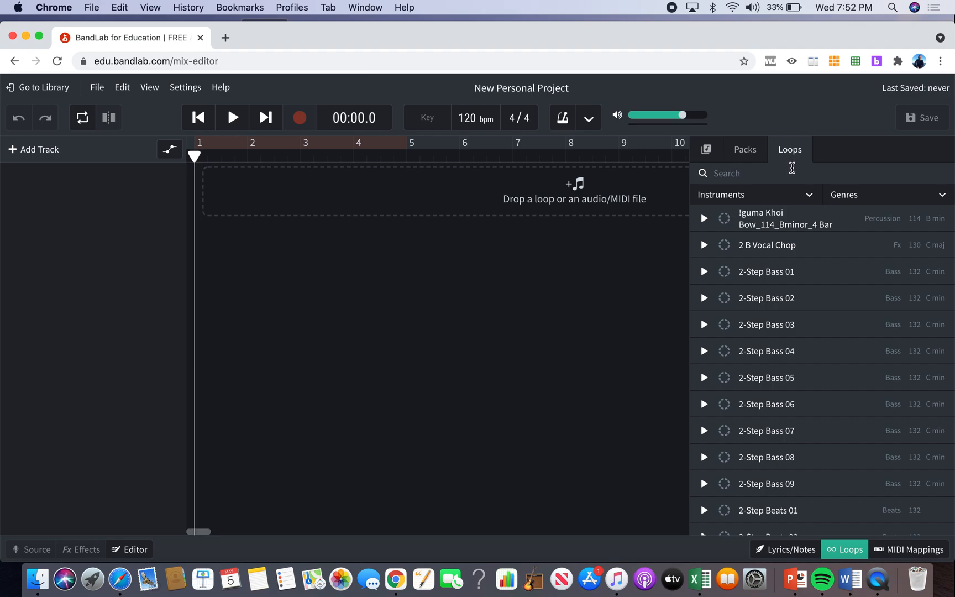
text(blues)
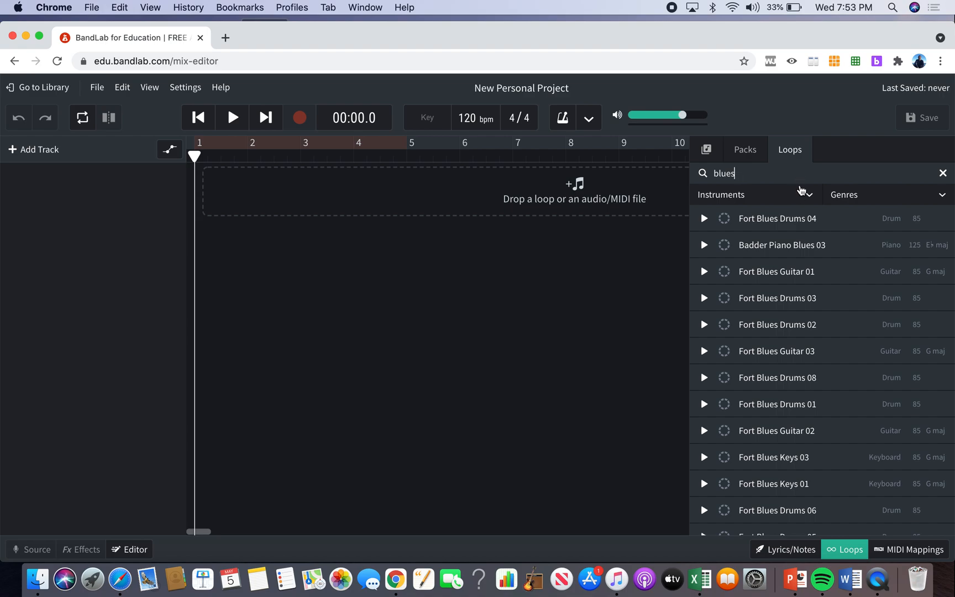
text(4 bar)
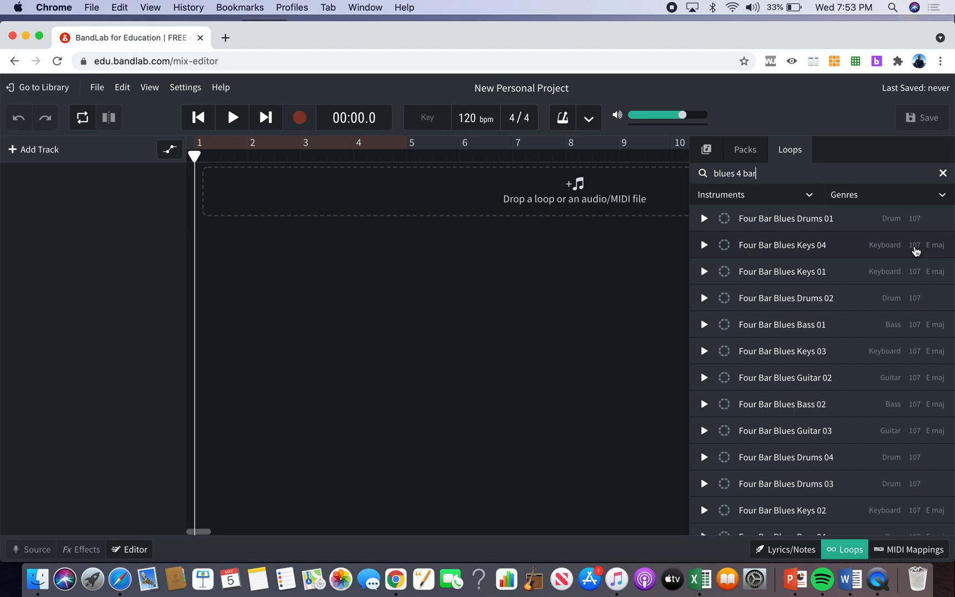
Add the Four Bar Blues Keys 04 loop as a new track, starting at about bar 1.5.
drag(805, 249, 250, 188)
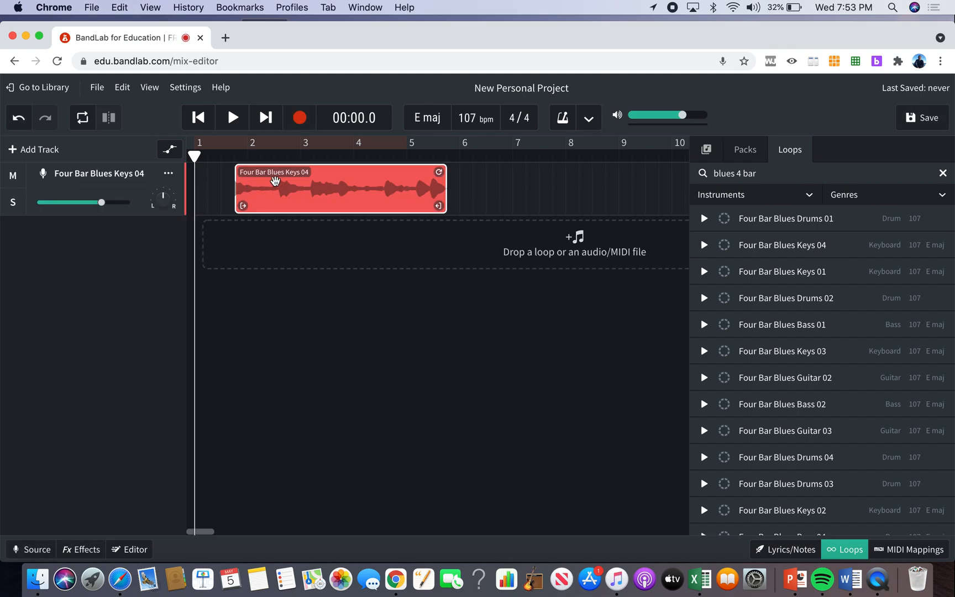
drag(307, 188, 294, 189)
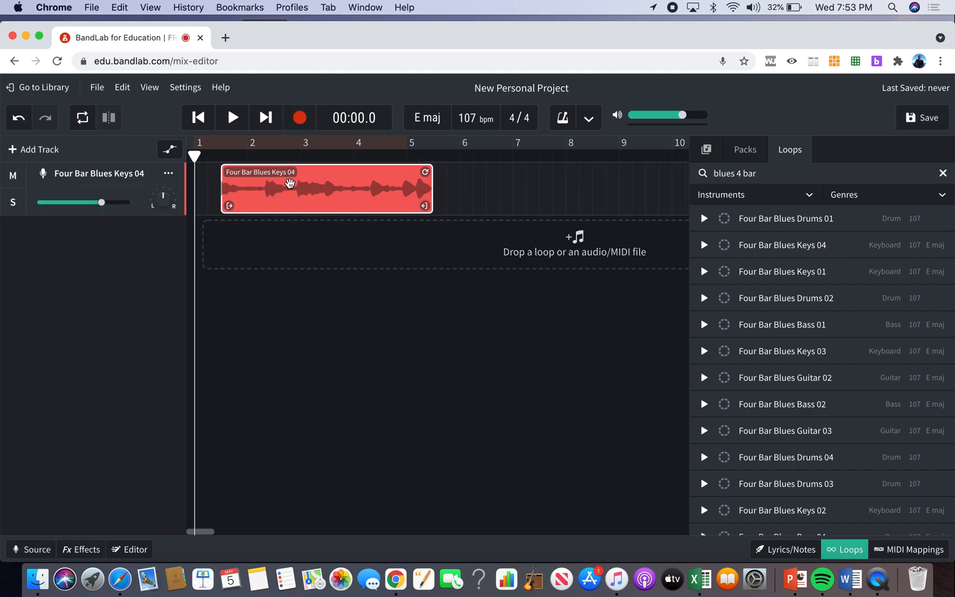
Rename the Four Bar Blues Keys 04 region as "A section" and move it to start at about bar 3.
double_click(283, 174)
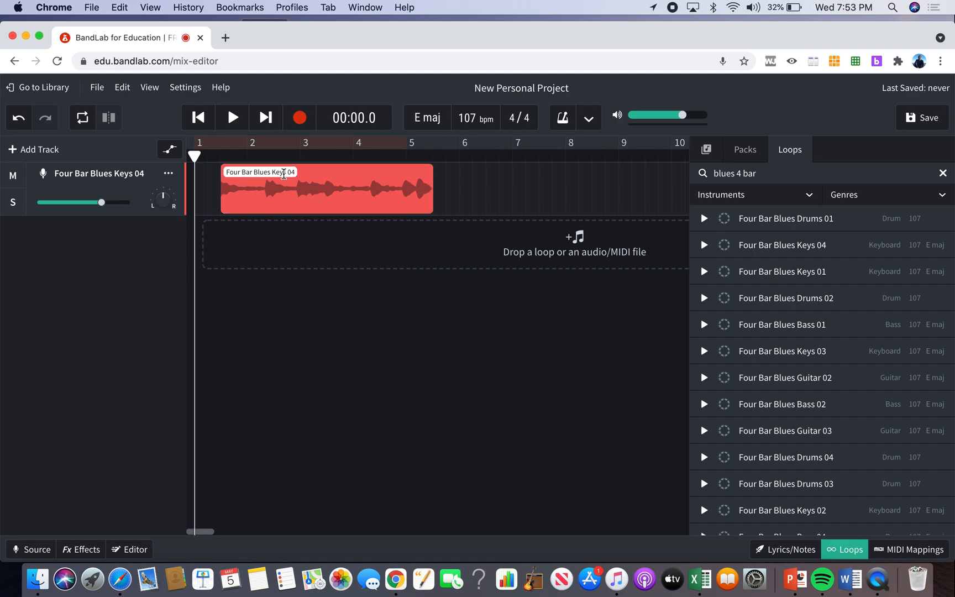
text(A)
triple_click(284, 174)
key(BackSpace)
text(A section)
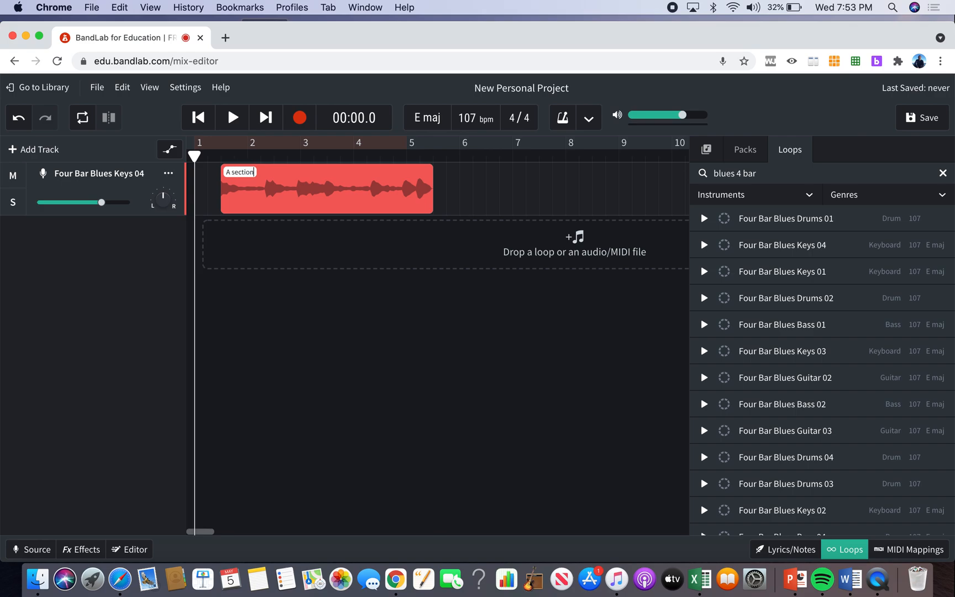
click(354, 264)
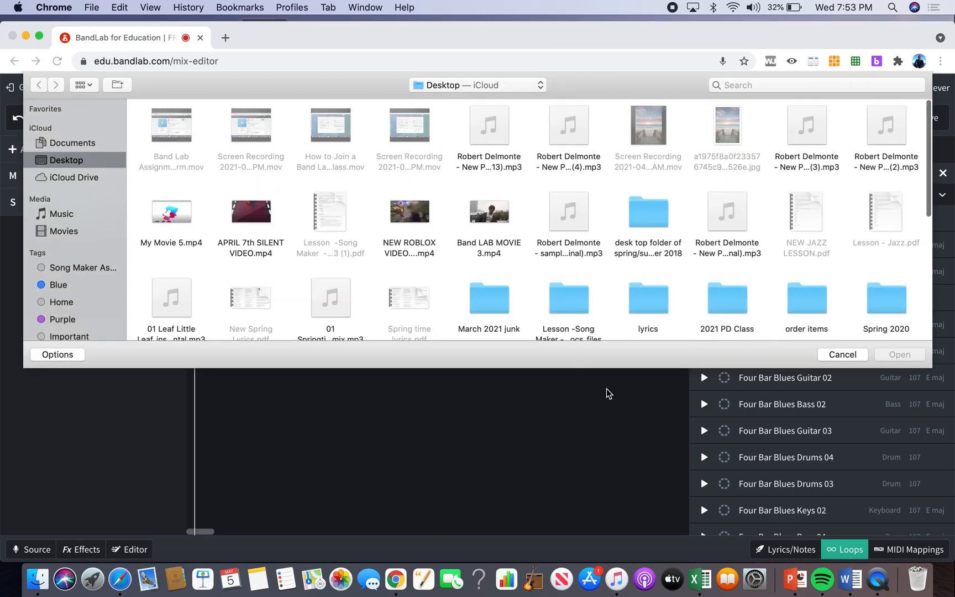
click(846, 356)
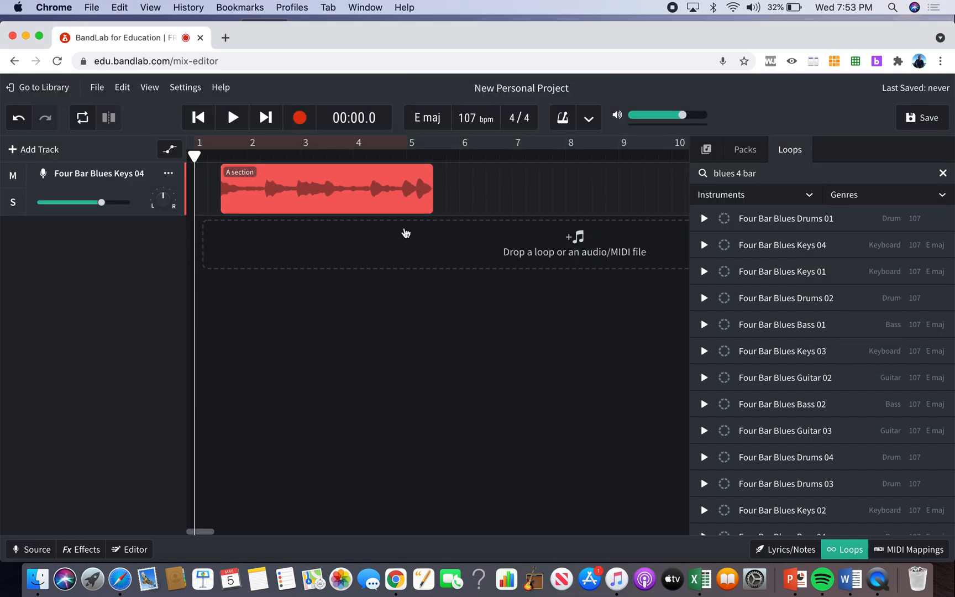
drag(338, 188, 416, 176)
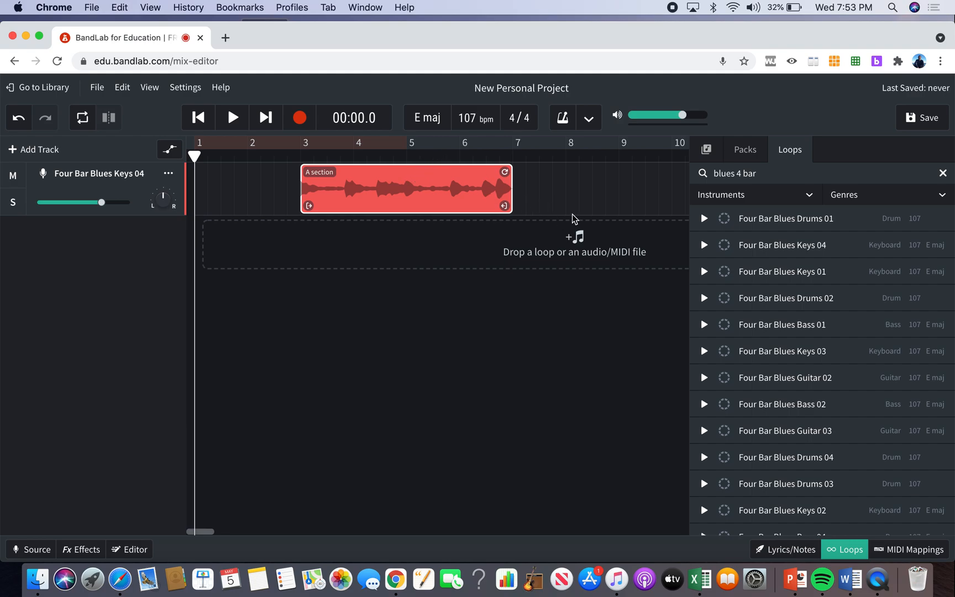
Preview the Four Bar Blues Keys 01 loop and place it on a second track directly after the A section.
click(706, 273)
click(705, 272)
drag(800, 272, 551, 242)
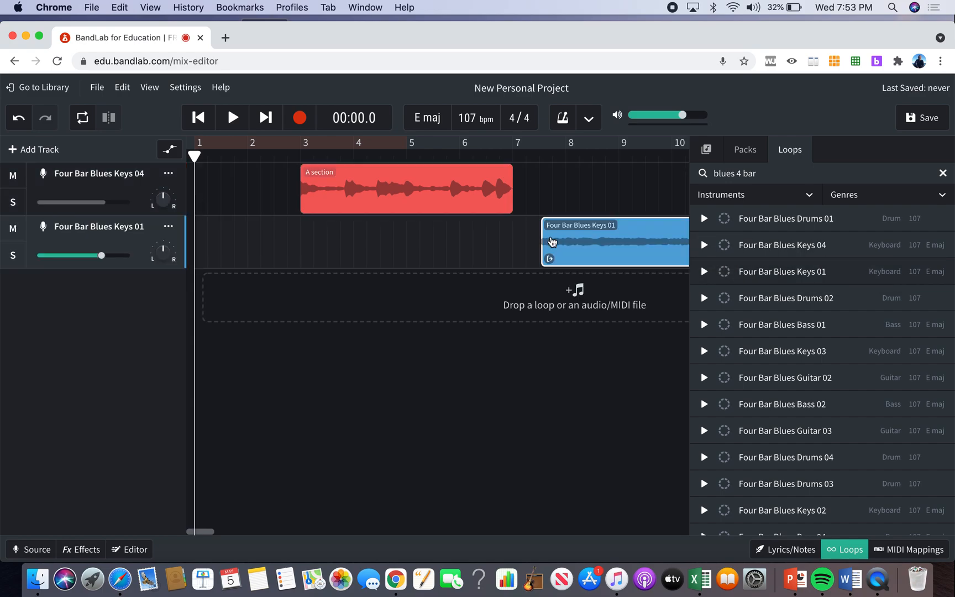
scroll(562, 240, down, 5)
drag(389, 237, 378, 238)
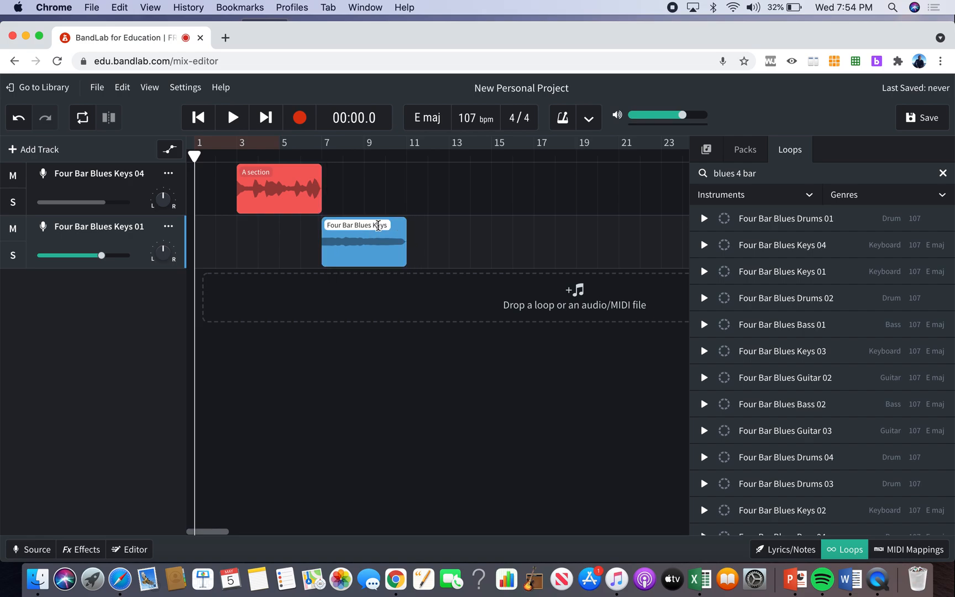
Rename the Four Bar Blues Keys 01 region as "B section".
click(379, 225)
text(B)
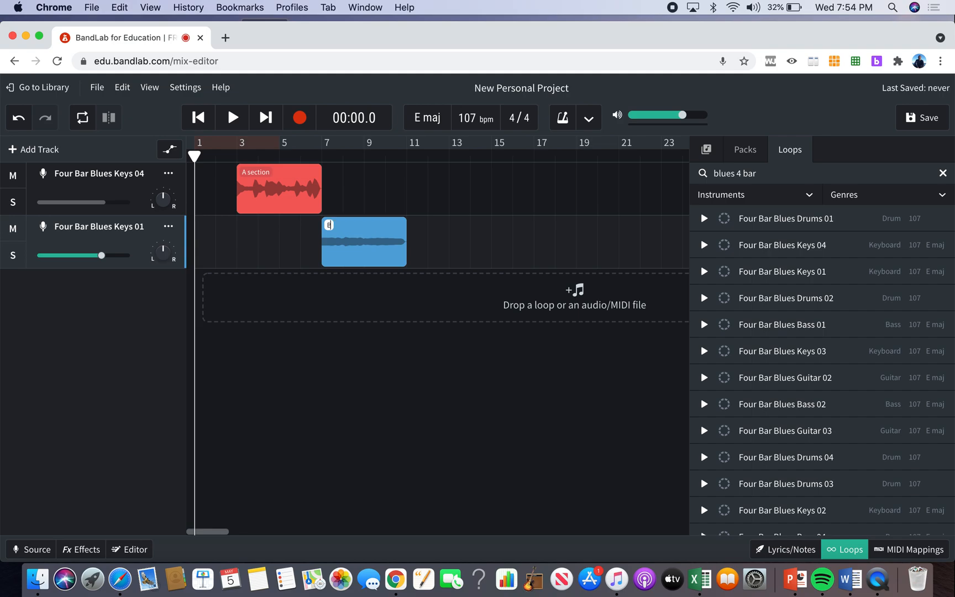
text( section)
click(434, 325)
Copy the A section to directly after the B section, followed by a copy of the B section, forming ABAB.
click(302, 199)
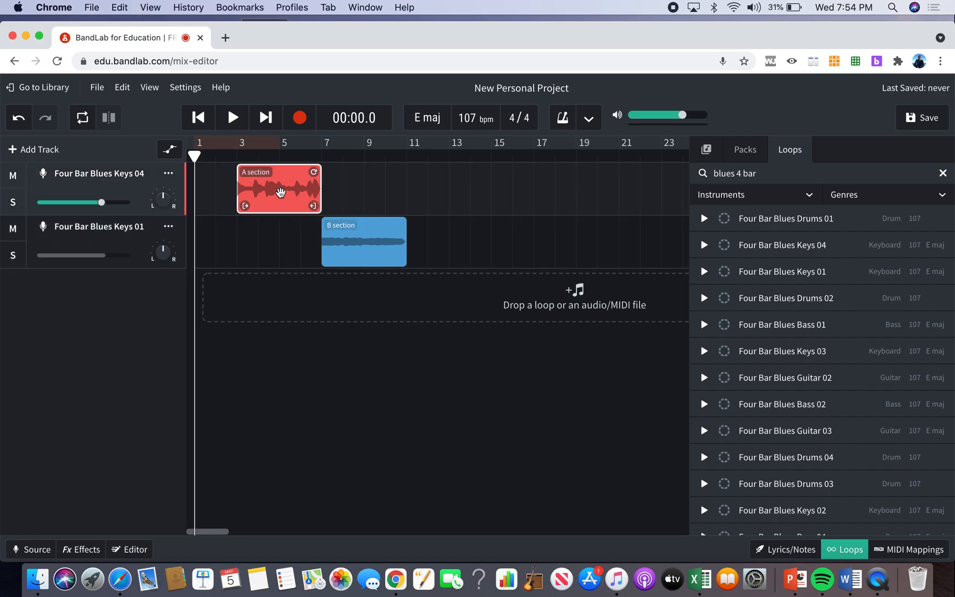
drag(196, 154, 407, 146)
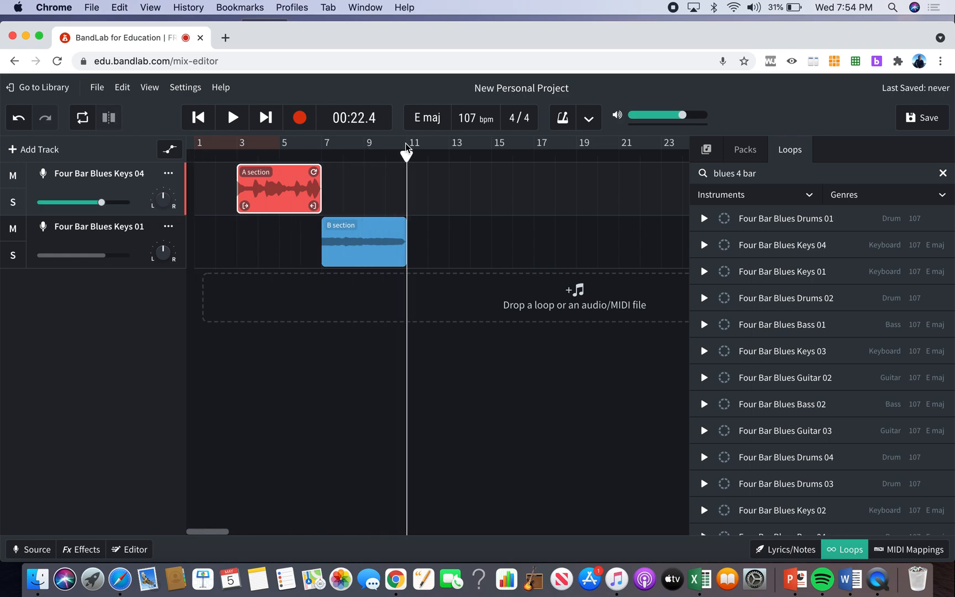
key(ctrl+v)
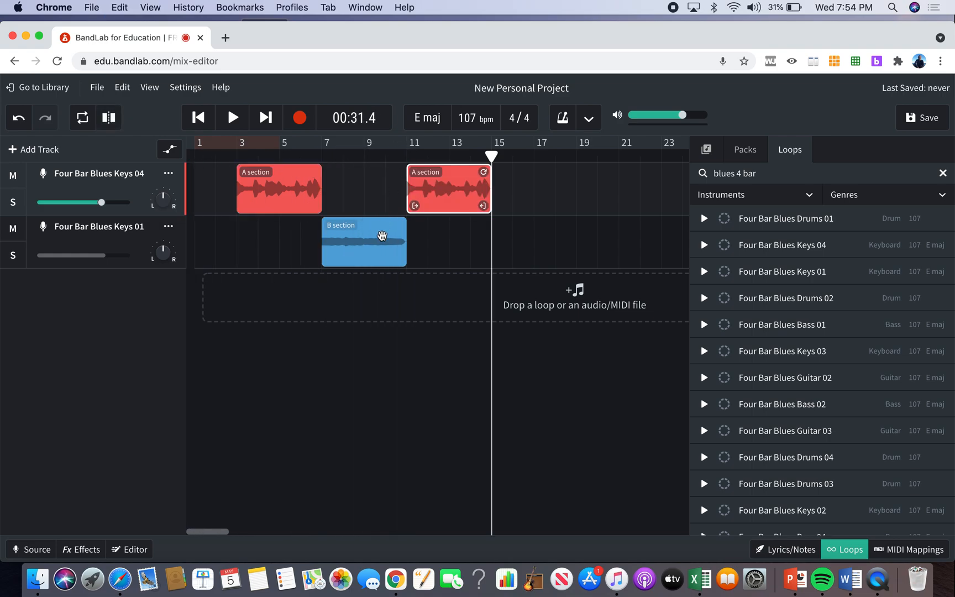
click(382, 237)
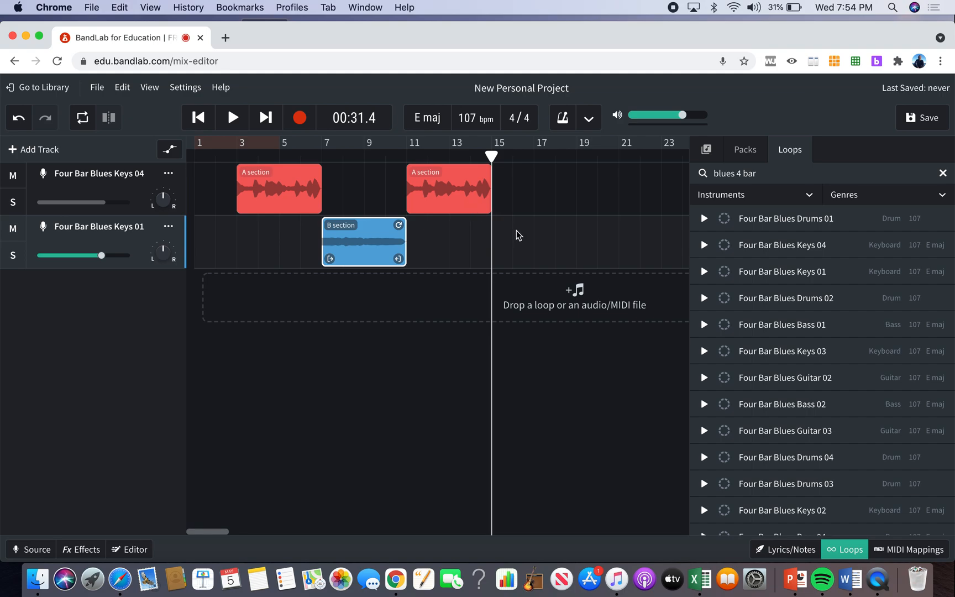
key(ctrl+v)
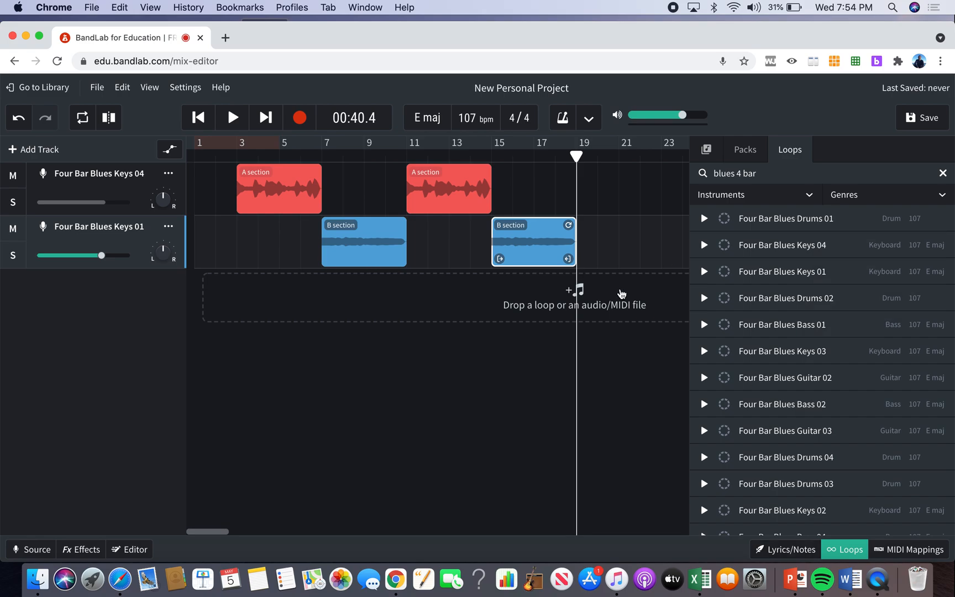
Preview the Four Bar Blues Guitar 03 loop and place it on a third track directly after the second B section.
scroll(606, 305, right, 2)
scroll(606, 305, right, 2)
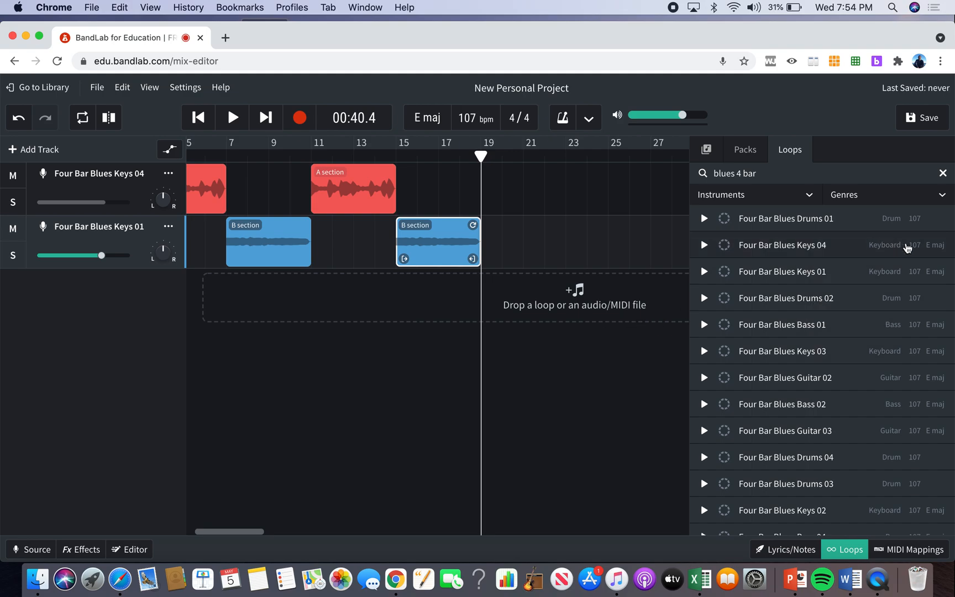
click(812, 408)
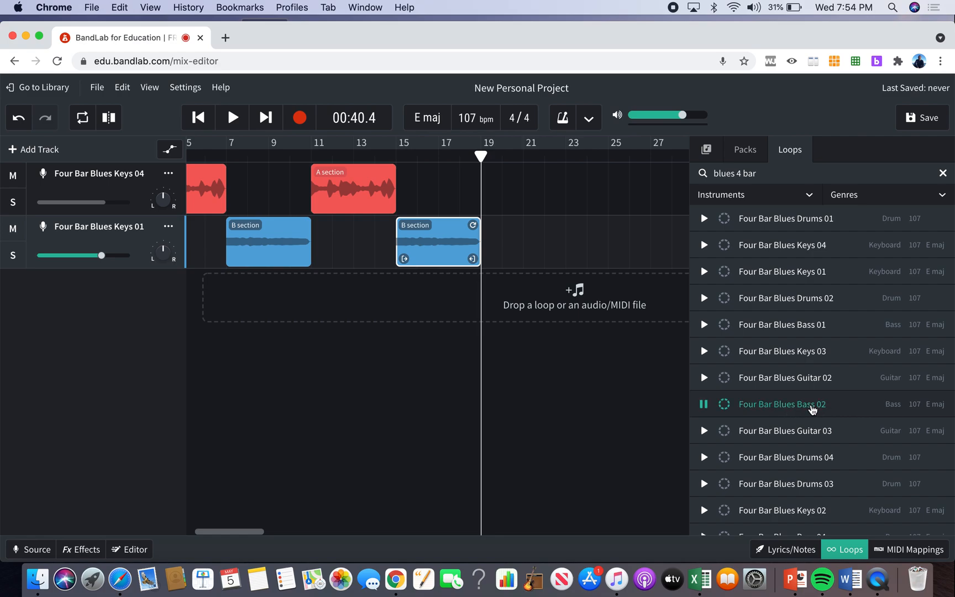
click(807, 429)
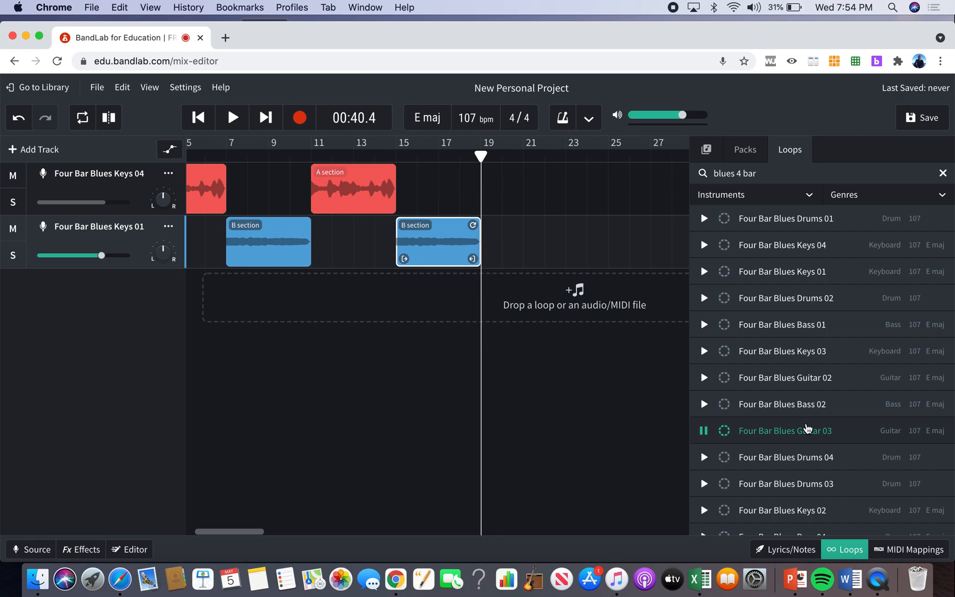
click(703, 430)
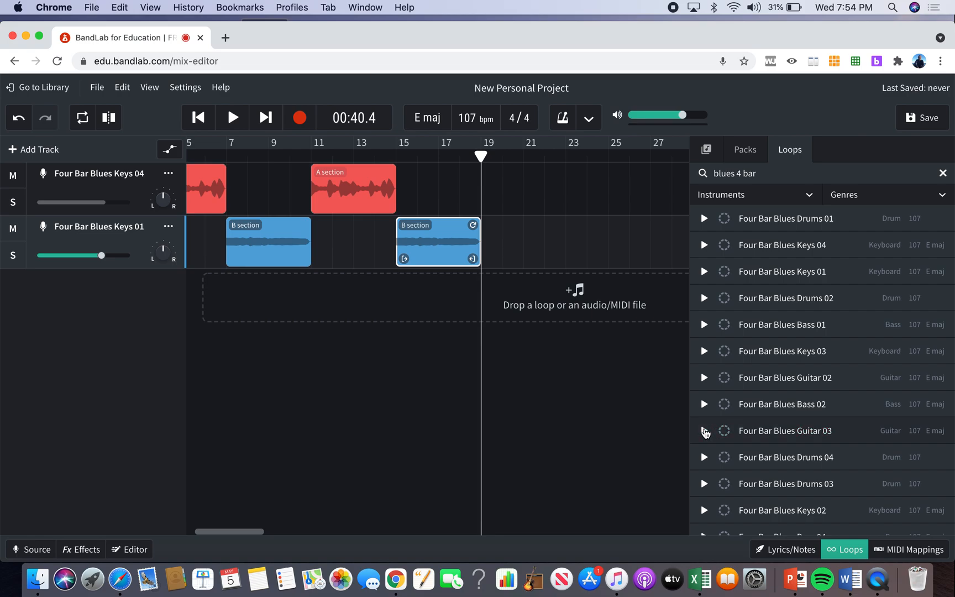
drag(776, 433, 504, 293)
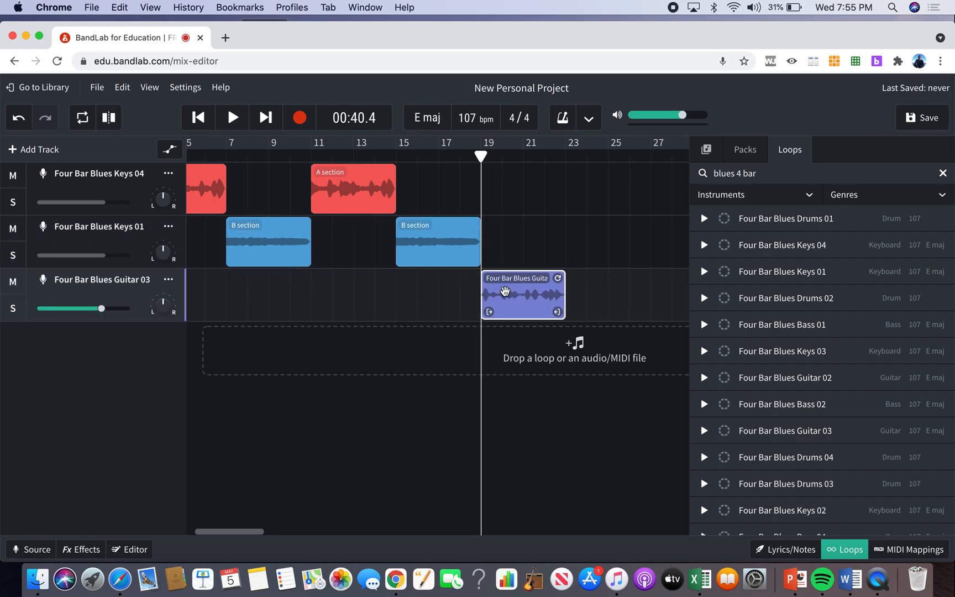
Rename the Four Bar Blues Guitar 03 region as "C section".
click(514, 278)
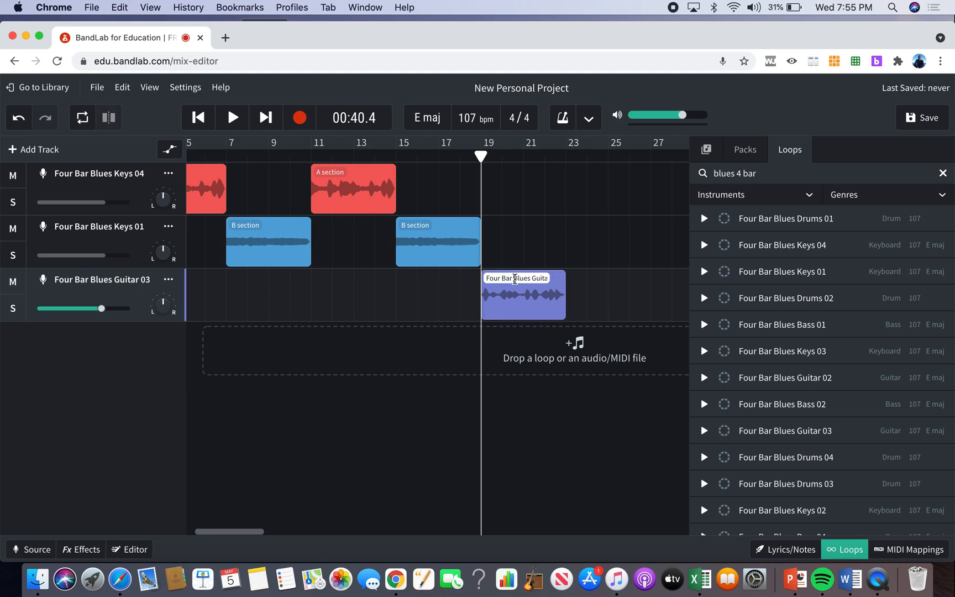
triple_click(514, 279)
key(BackSpace)
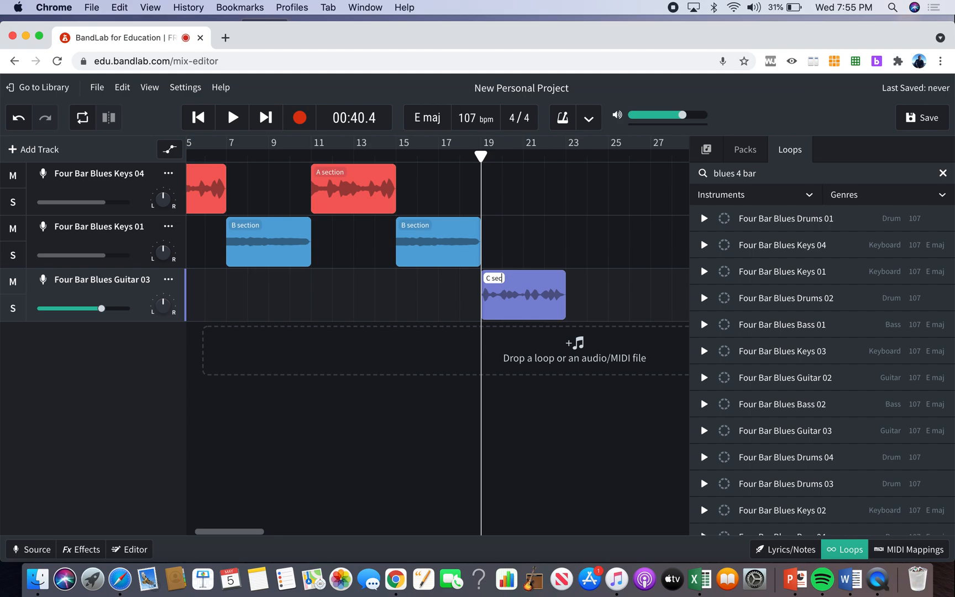
click(534, 368)
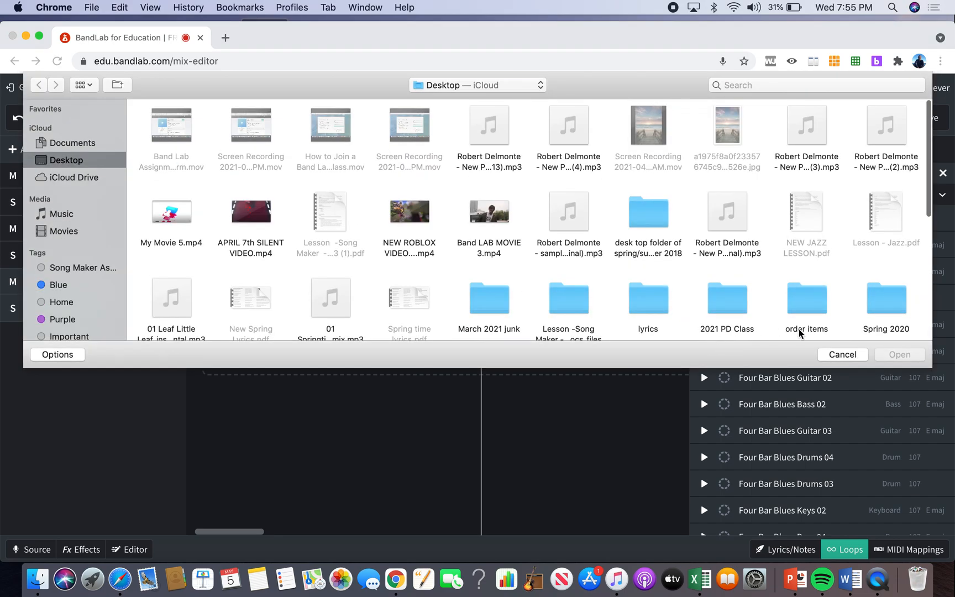
click(843, 355)
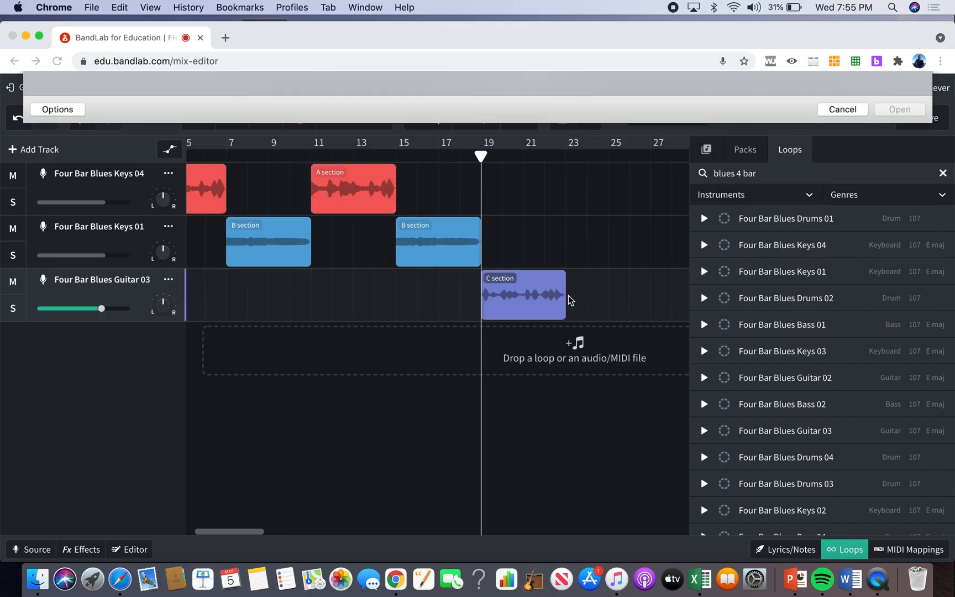
Copy the B section to directly after the C section on the Four Bar Blues Keys 01 track.
click(455, 257)
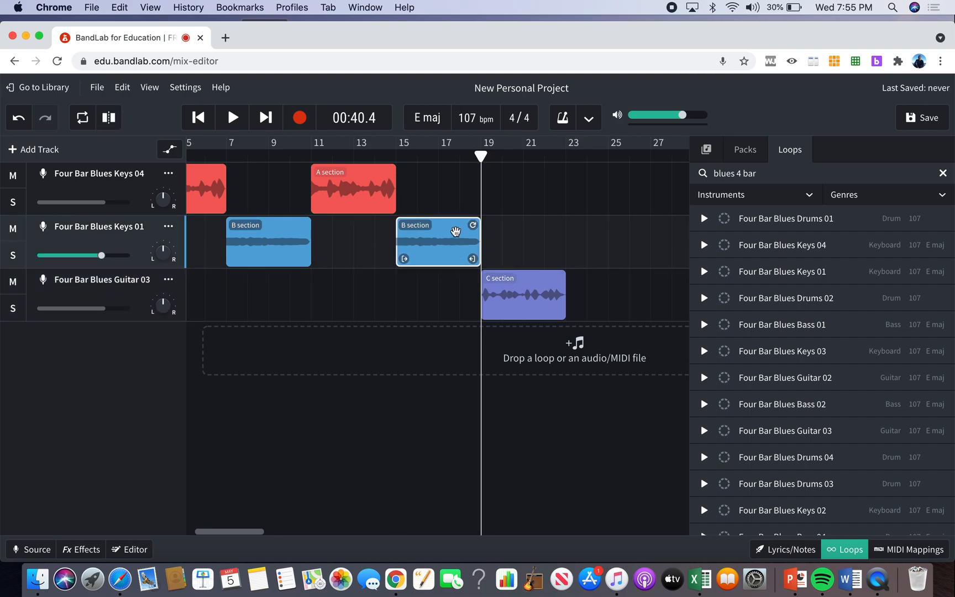
drag(481, 156, 565, 160)
key(super+v)
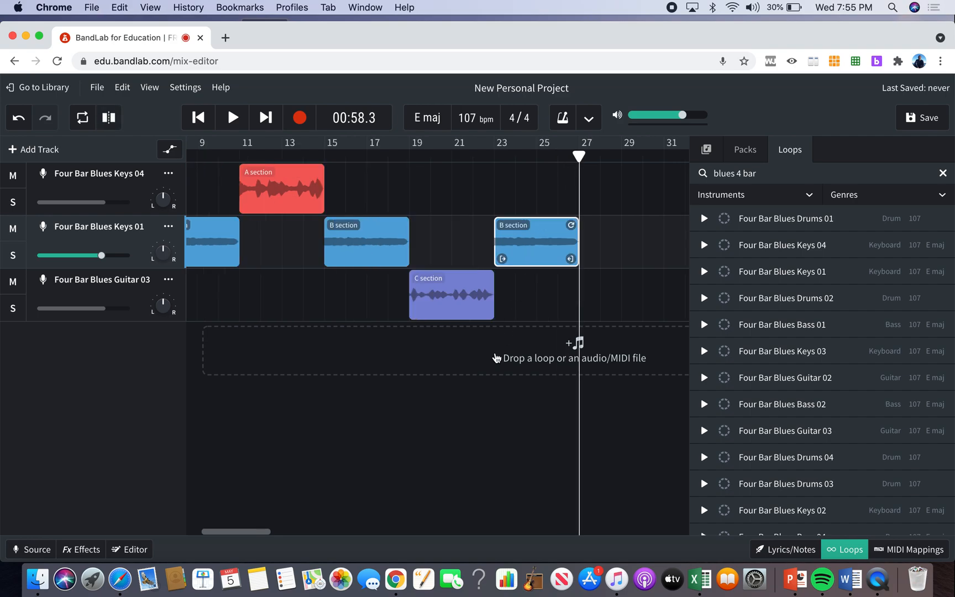
scroll(491, 367, left, 3)
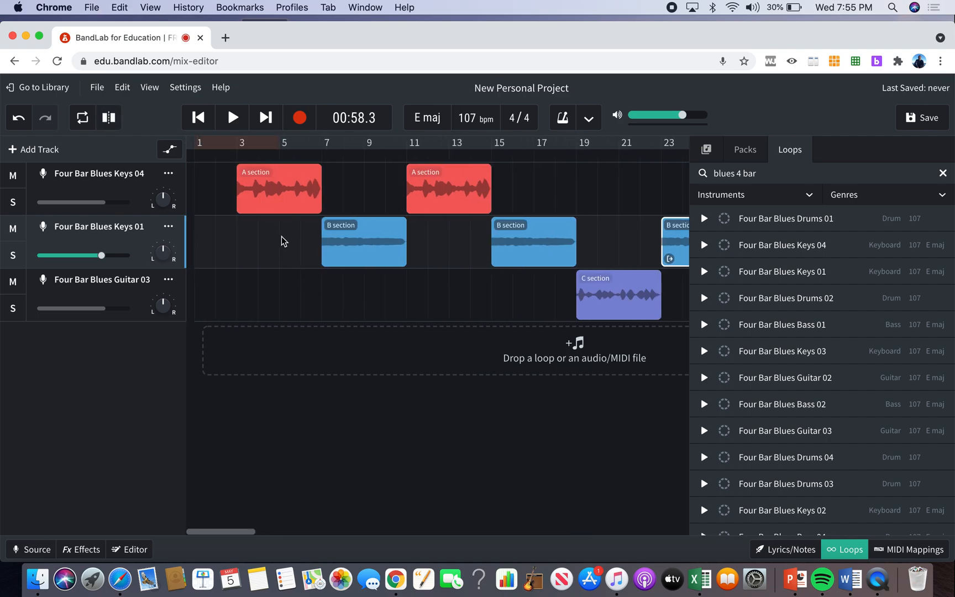
click(393, 581)
Search Google for "band lab education" in a new browser tab and open the BandLab for Education site.
click(225, 39)
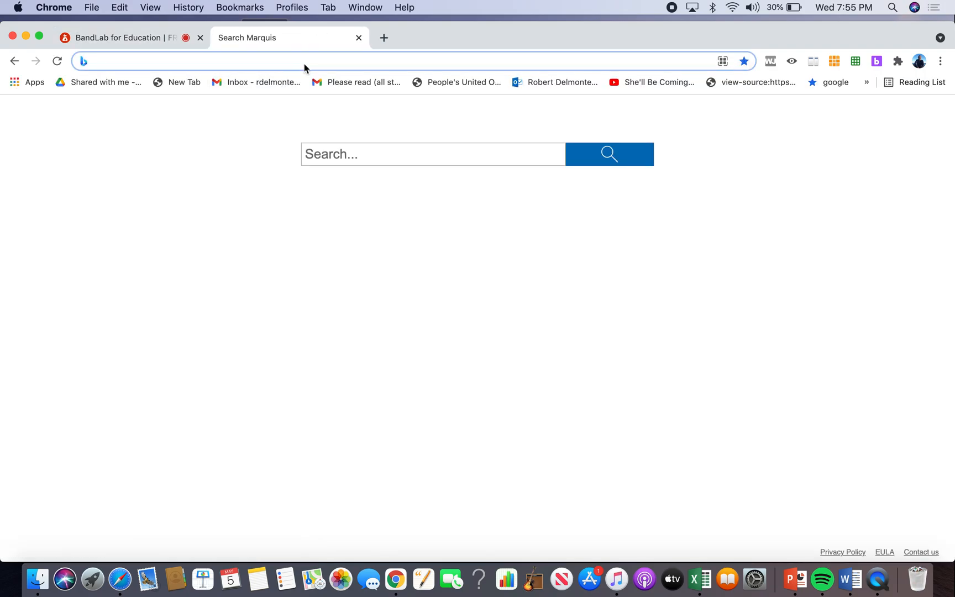
text(google.com)
key(Return)
text(ba)
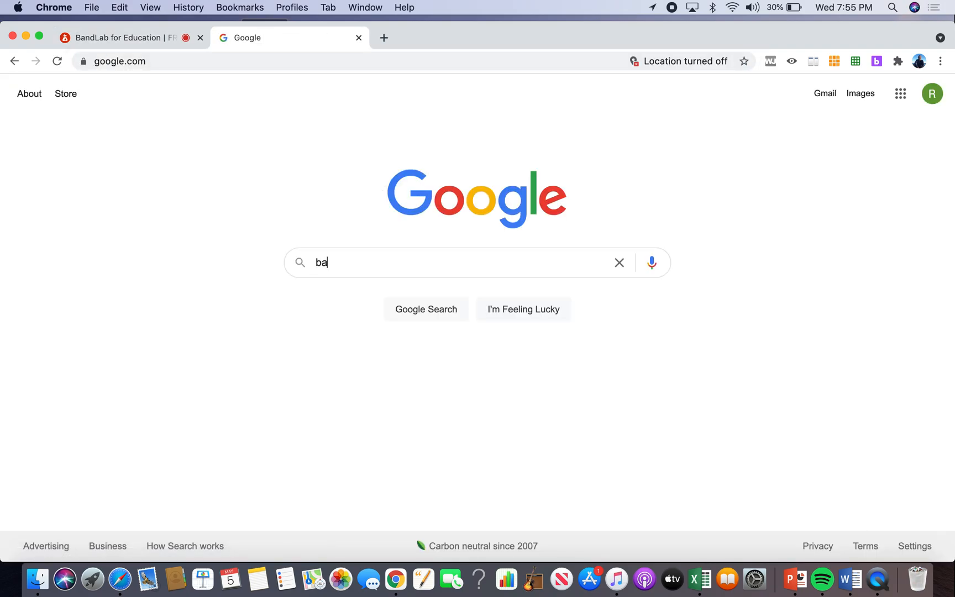
text(nd lab ed)
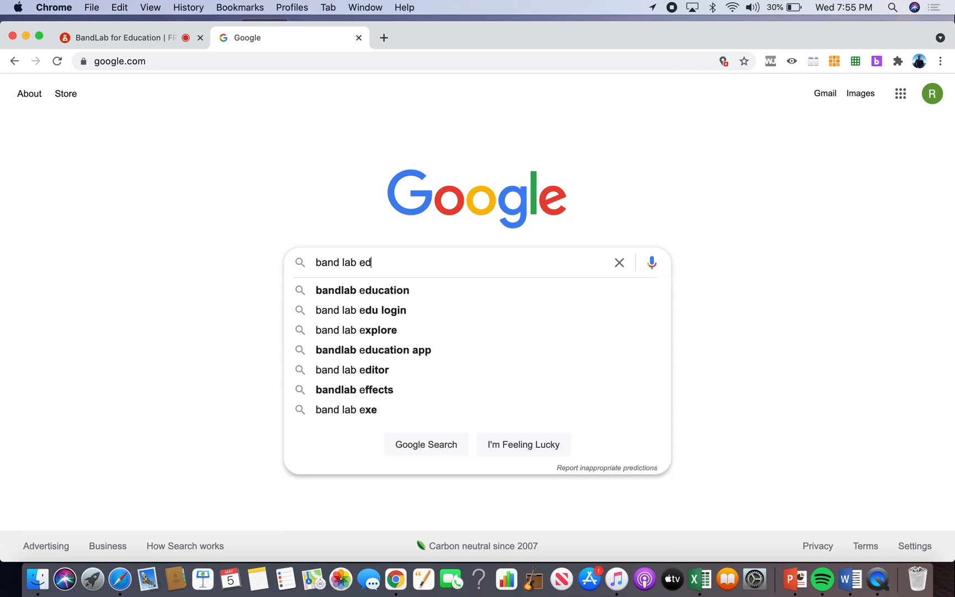
text(ucation)
key(Return)
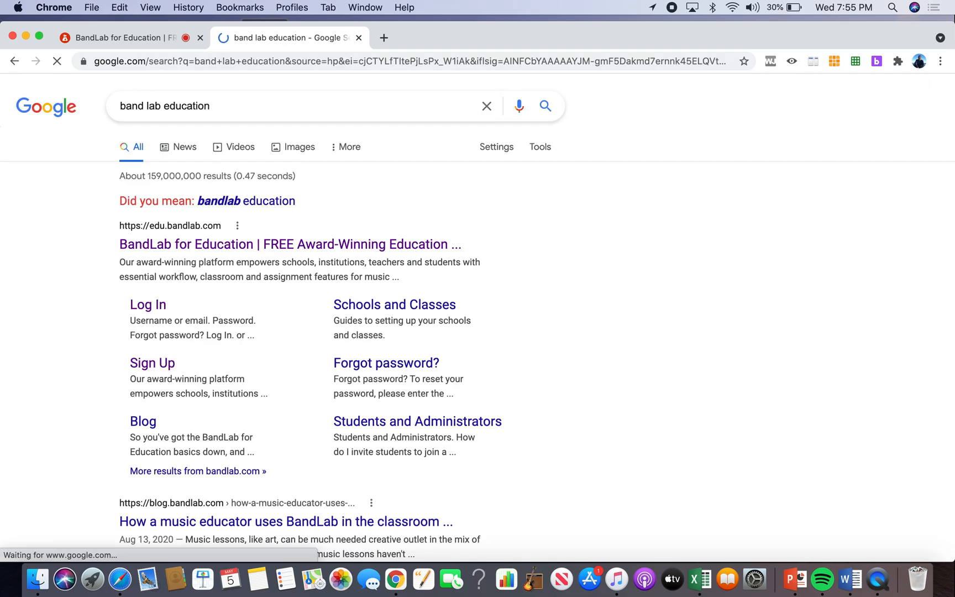
click(219, 201)
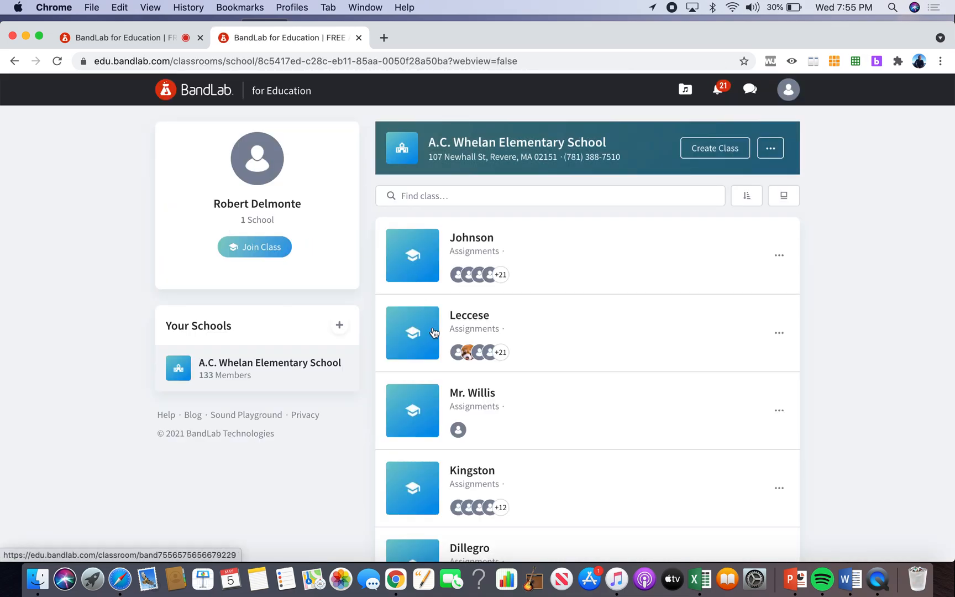
In the second listed class, edit Assignment 3's instructions so the A and B section line ends "repeats once.", and save it.
click(434, 333)
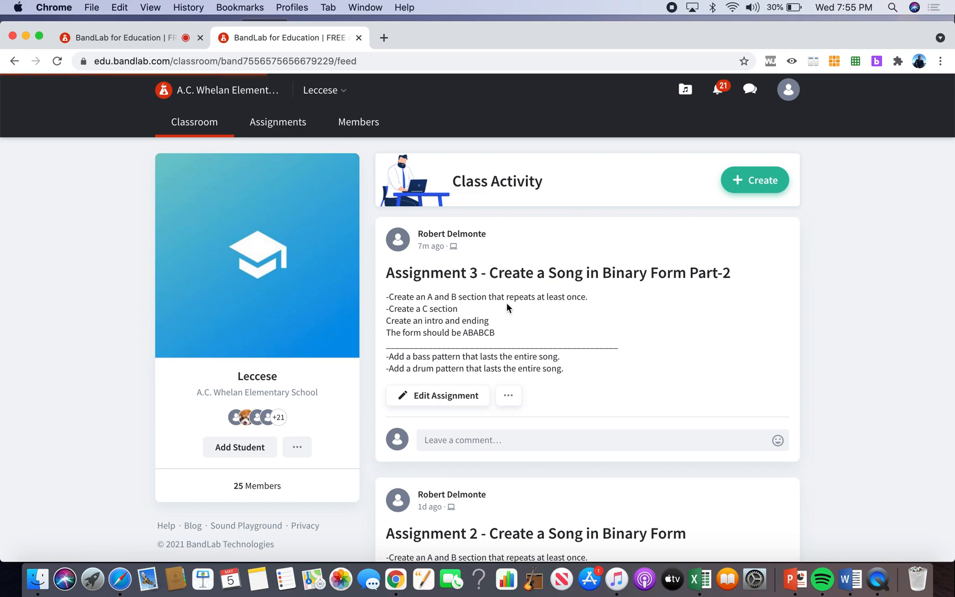
click(473, 397)
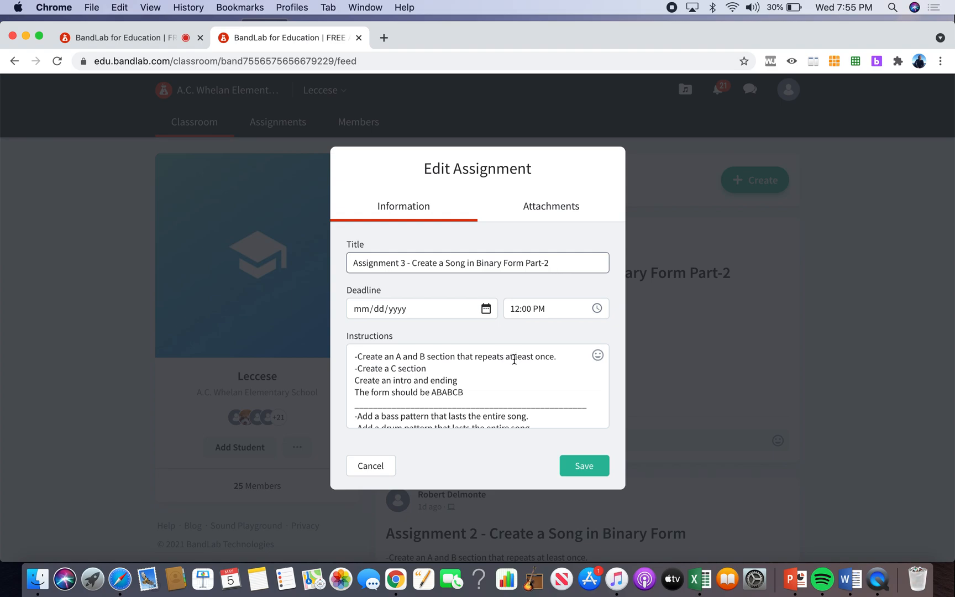
click(535, 360)
key(BackSpace)
key(BackSpace)
key(BackSpace)
key(BackSpace)
key(BackSpace)
key(BackSpace)
key(BackSpace)
key(BackSpace)
key(BackSpace)
key(BackSpace)
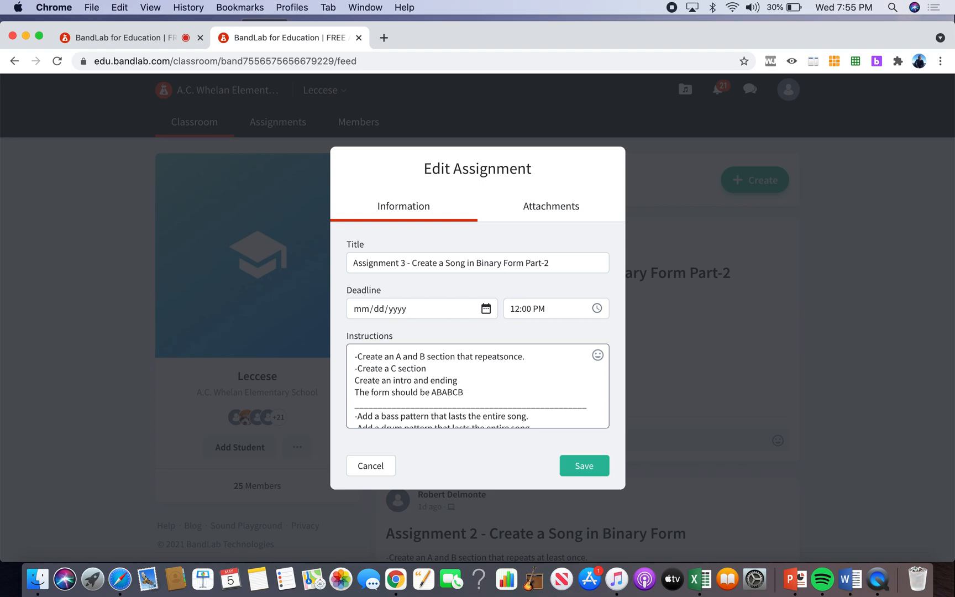
click(583, 466)
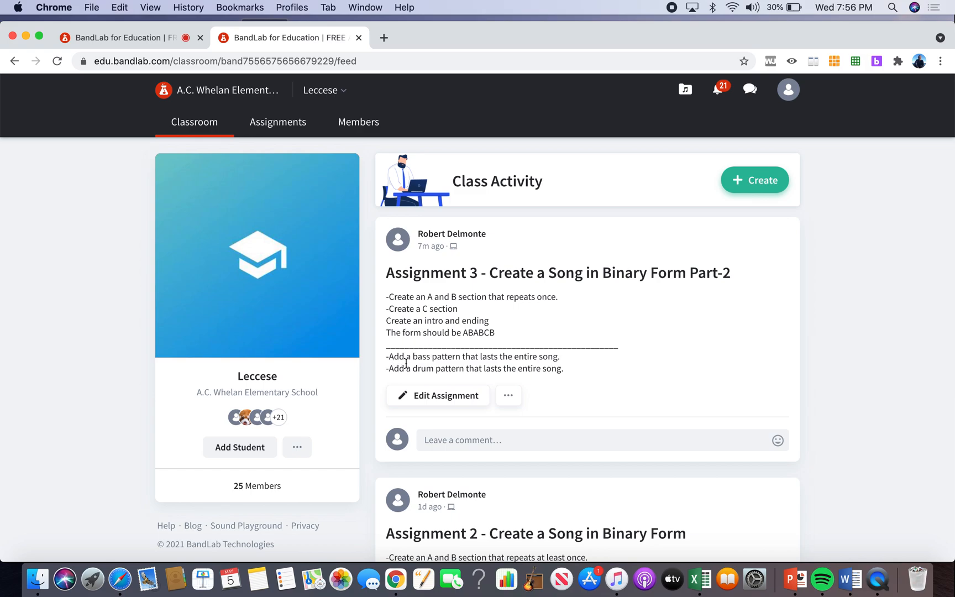
Compare the song arrangement in the mix editor with the Assignment 3 instructions in the class feed.
click(148, 39)
scroll(496, 321, down, 3)
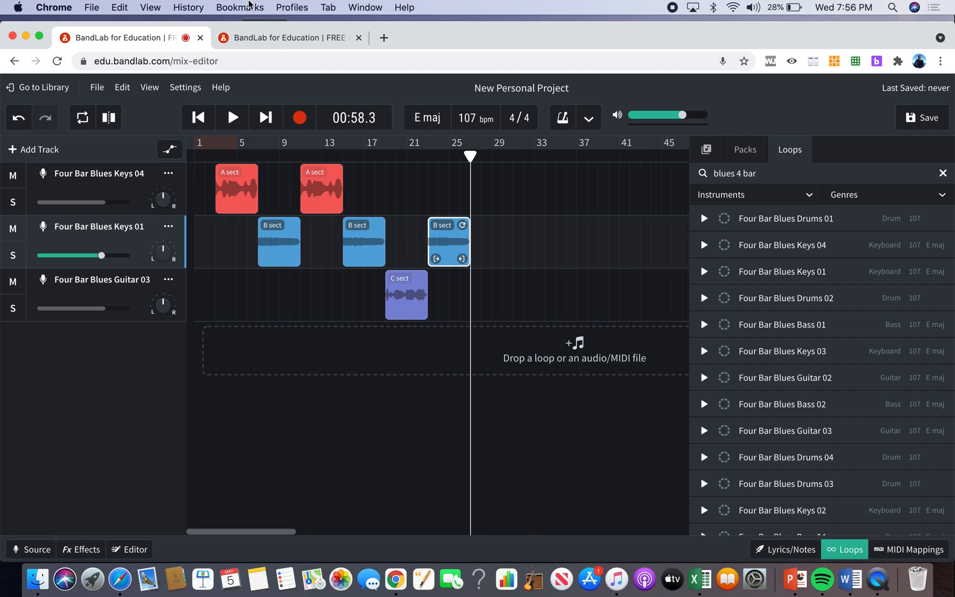
click(282, 40)
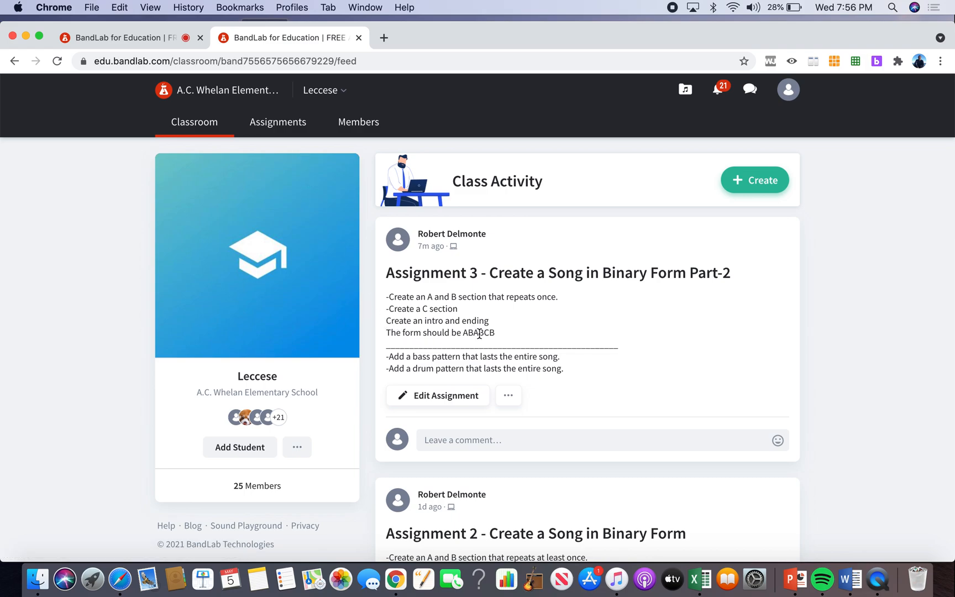
click(160, 38)
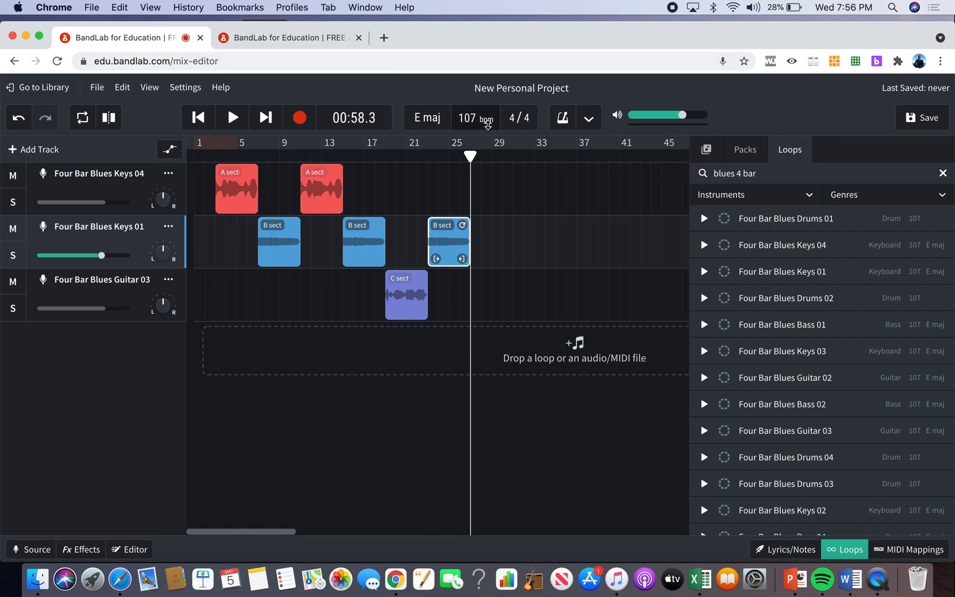
click(283, 43)
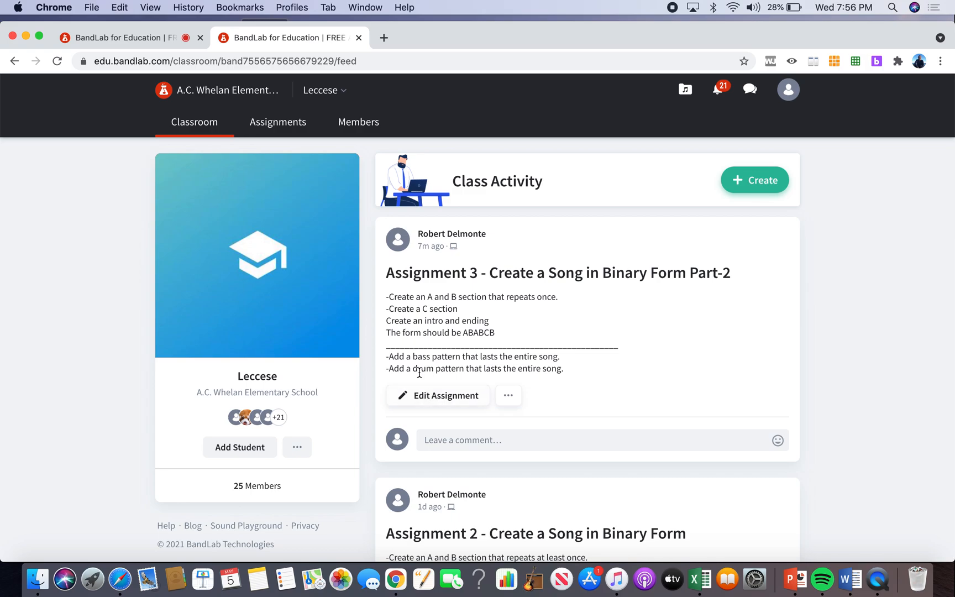
Return to the mix editor, search the loops for "blues 4 bar bass" and preview Four Bar Blues Bass 01, 02 and 04.
click(136, 39)
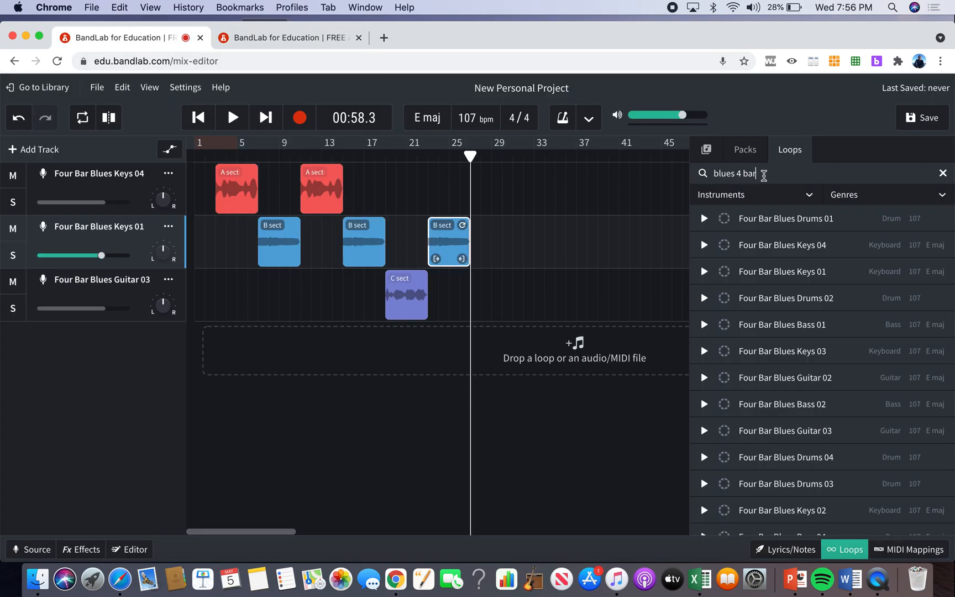
text(bass)
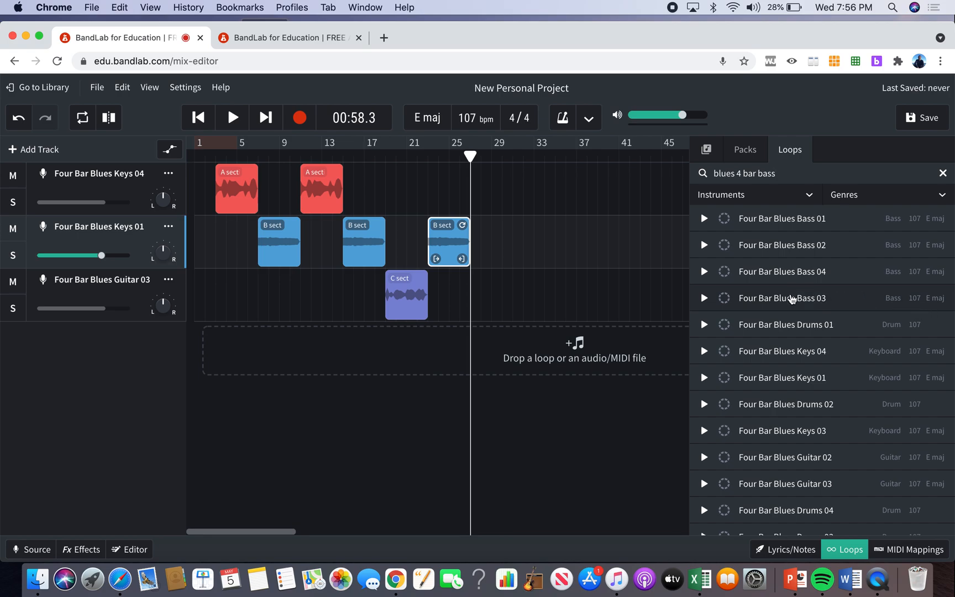
click(781, 220)
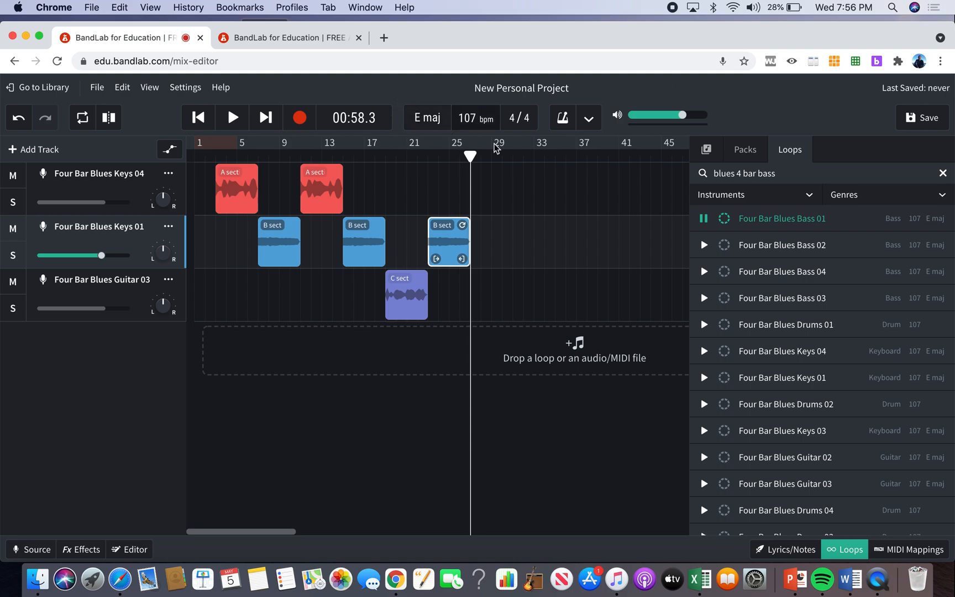
click(755, 249)
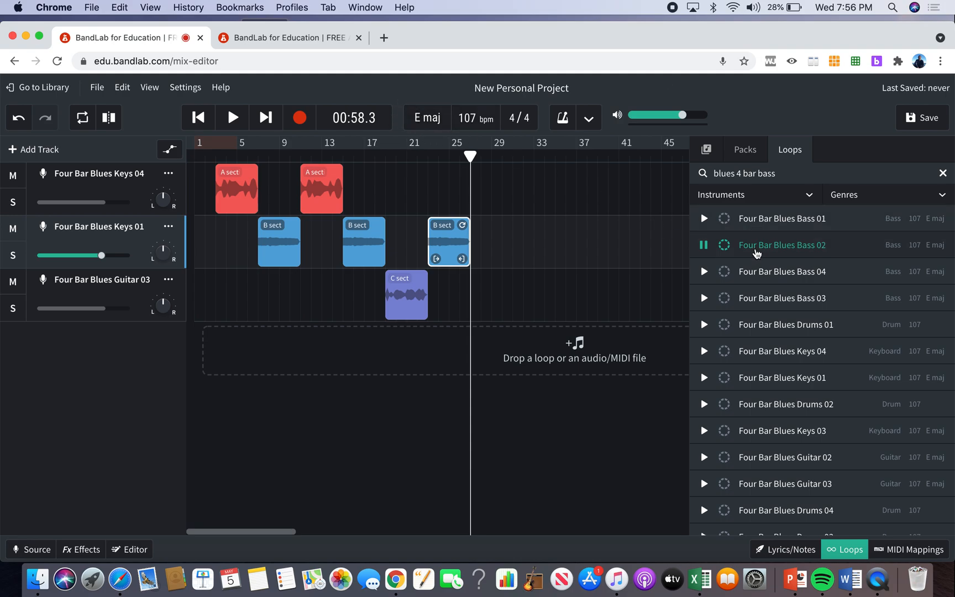
click(757, 271)
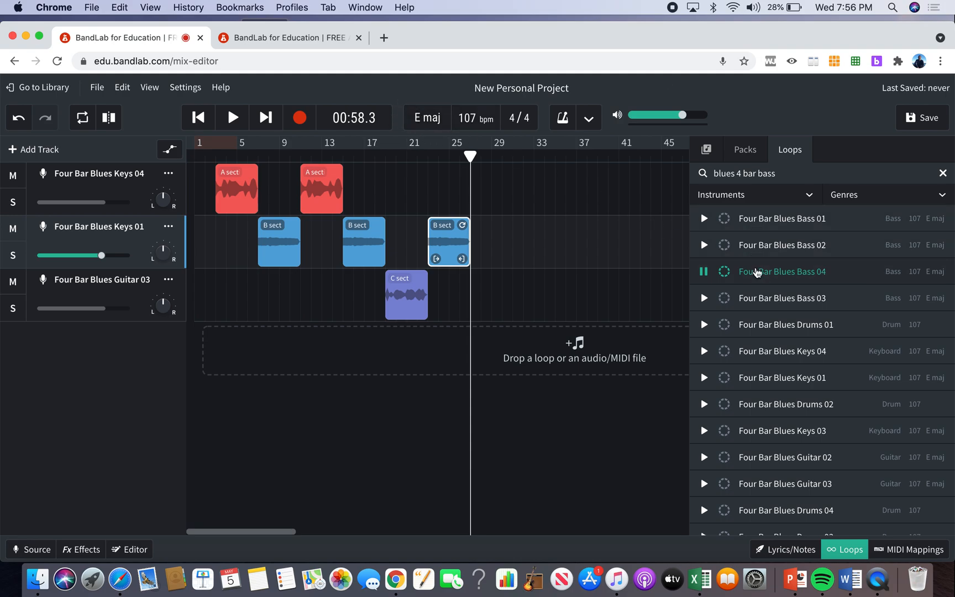
Place Four Bar Blues Bass 01 at bar 1 on a new fourth track and loop it to two bars past the last B section.
drag(772, 220, 201, 352)
drag(810, 221, 210, 340)
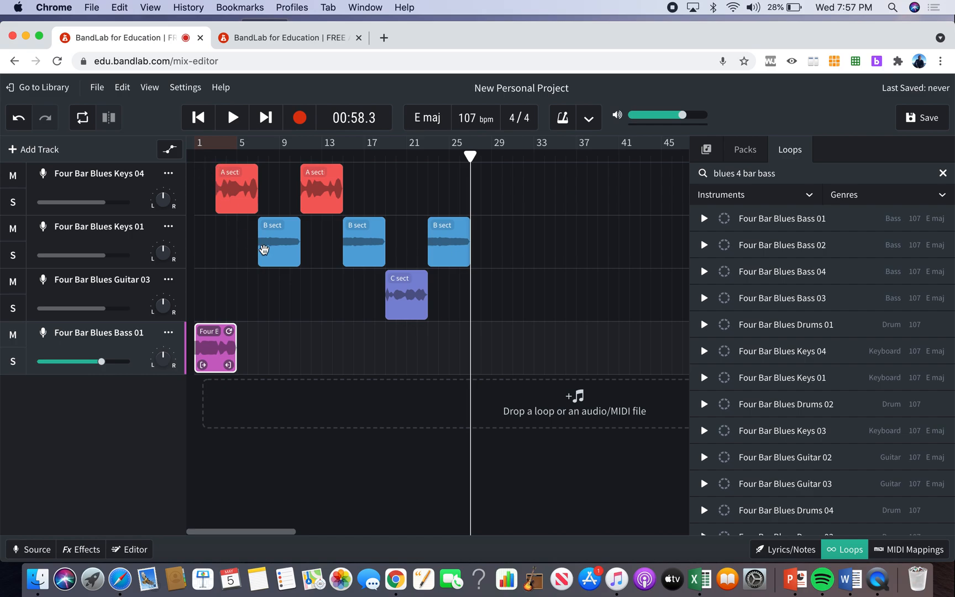
scroll(264, 249, up, 3)
scroll(263, 250, left, 5)
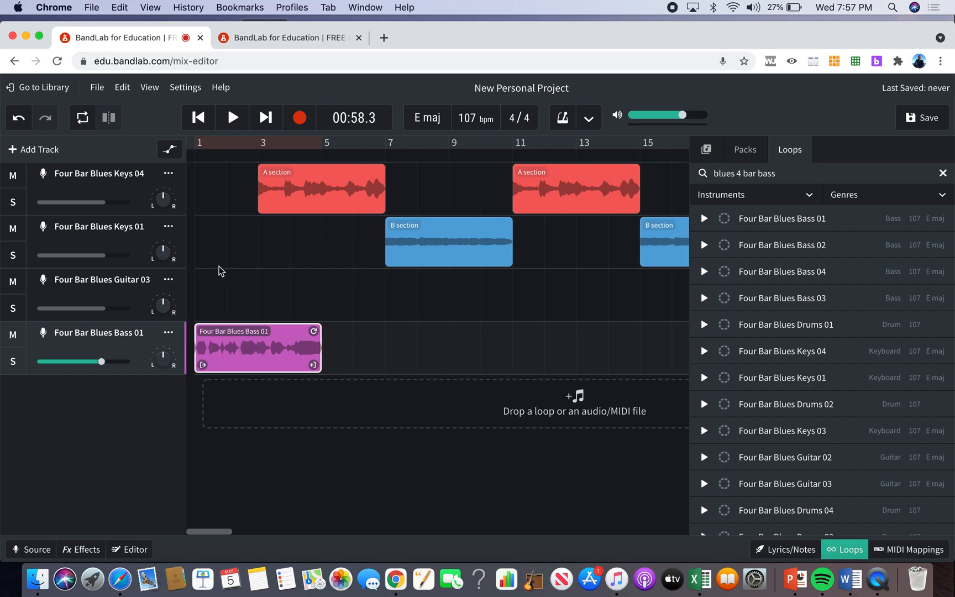
scroll(220, 271, down, 3)
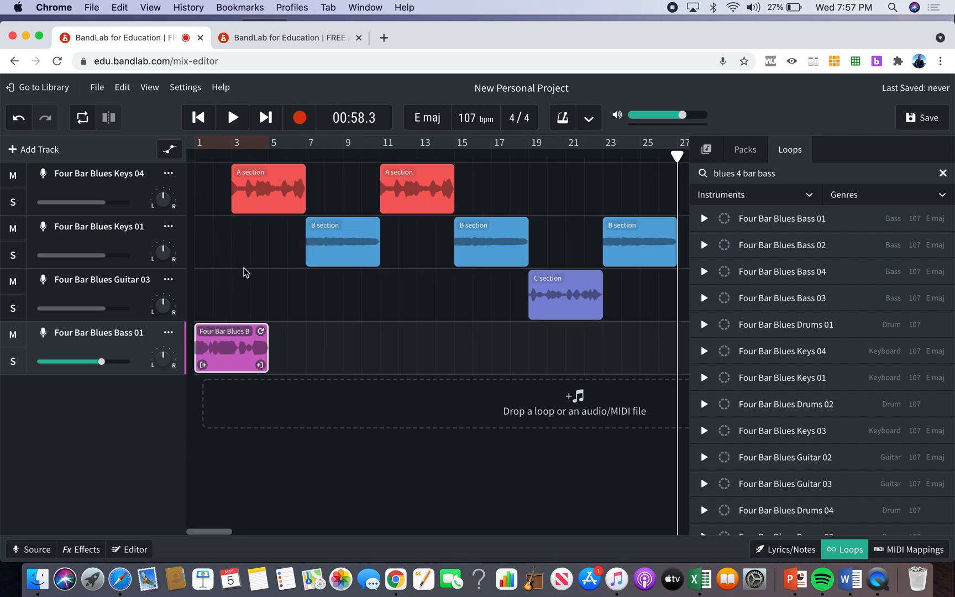
scroll(264, 330, down, 3)
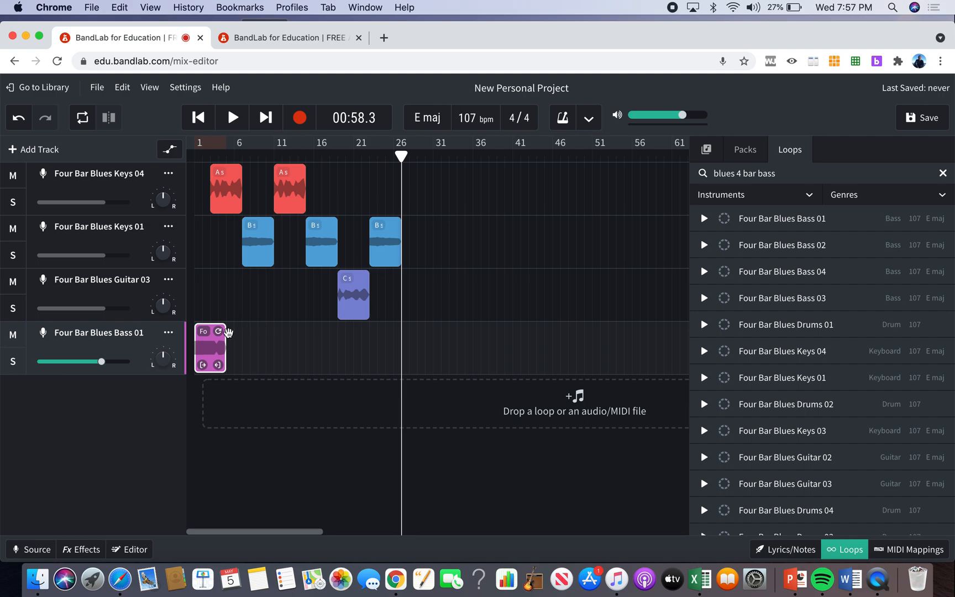
drag(224, 330, 410, 331)
Examine the arrangement from intro to ending to see how the bass loop lines up with the A, B and C sections.
scroll(410, 331, up, 5)
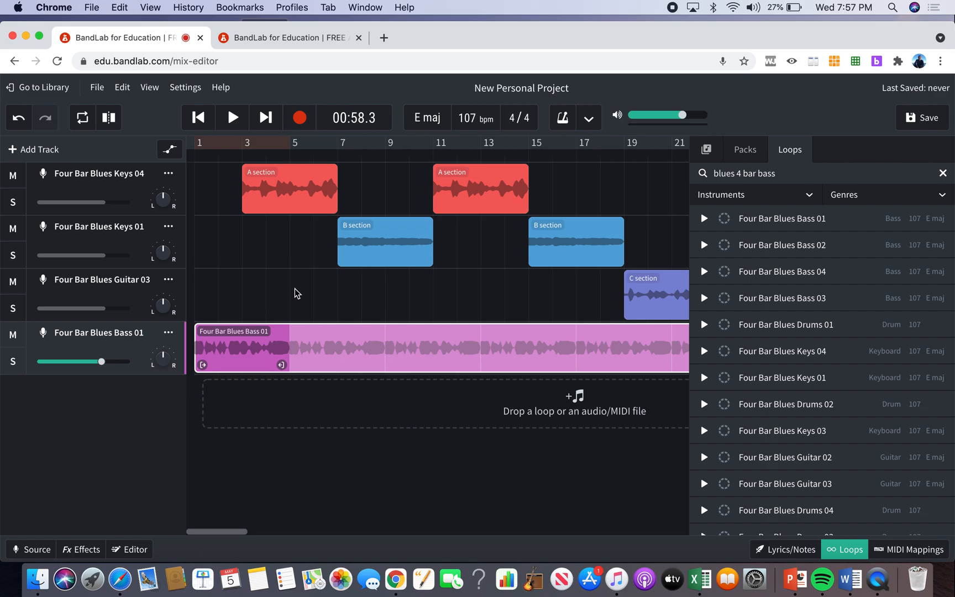
scroll(294, 293, down, 2)
scroll(295, 293, up, 3)
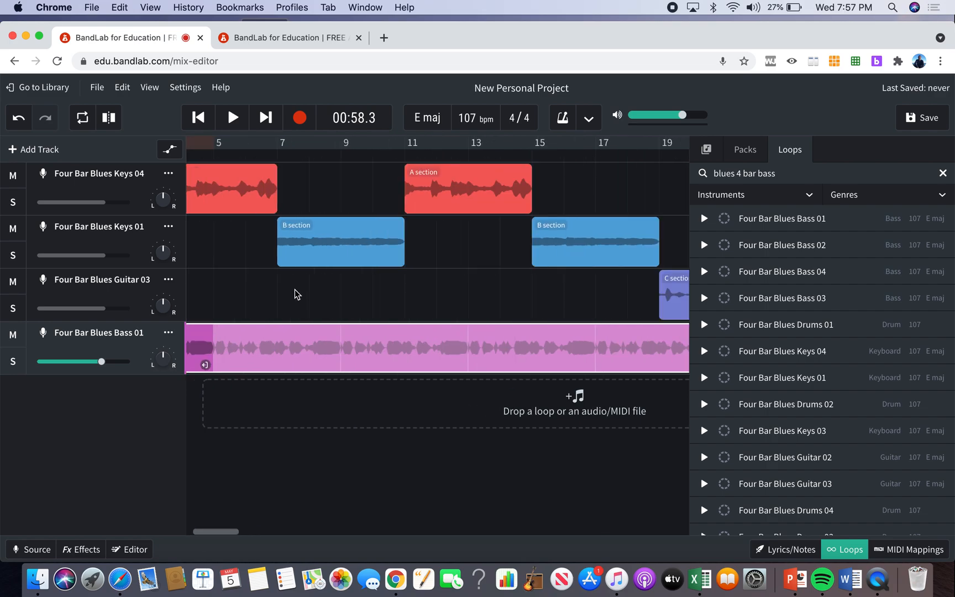
scroll(294, 293, left, 3)
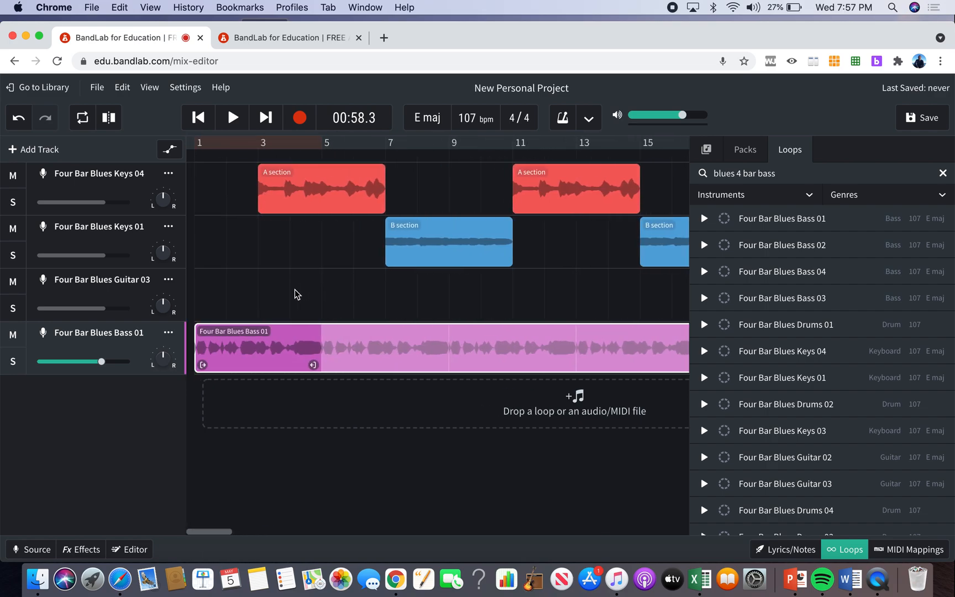
scroll(294, 294, up, 2)
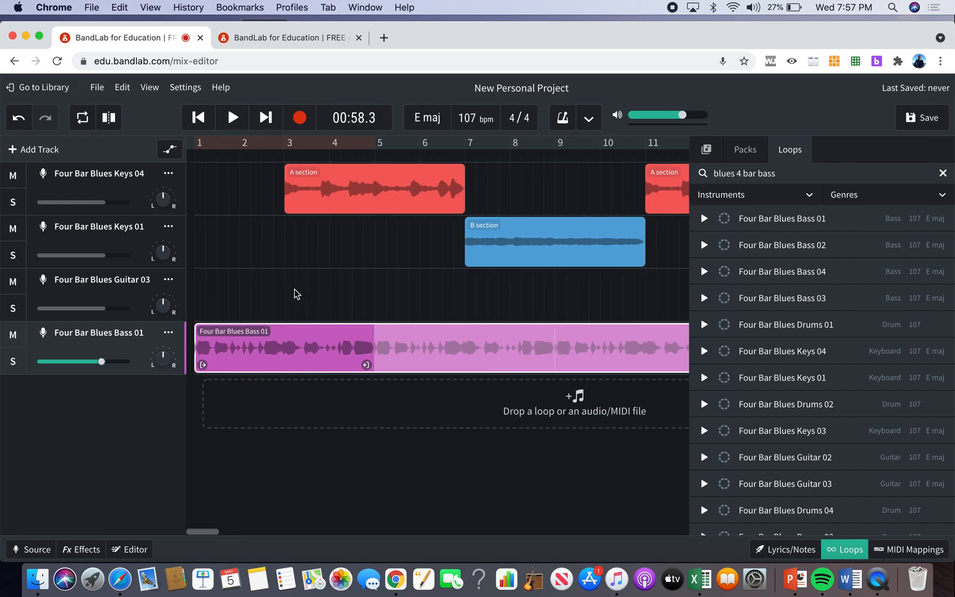
scroll(295, 294, down, 1)
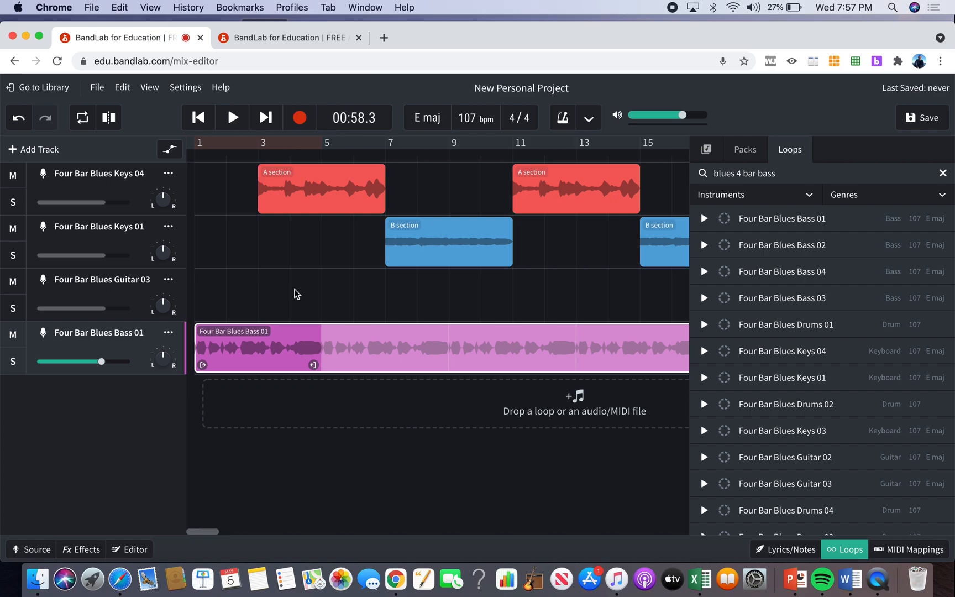
scroll(294, 294, down, 5)
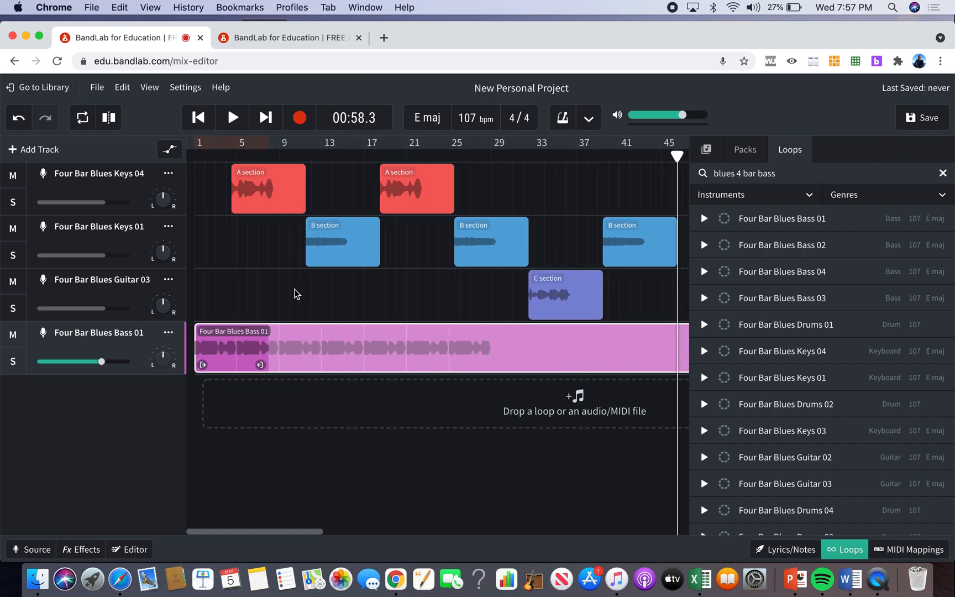
scroll(295, 293, down, 2)
scroll(294, 294, up, 6)
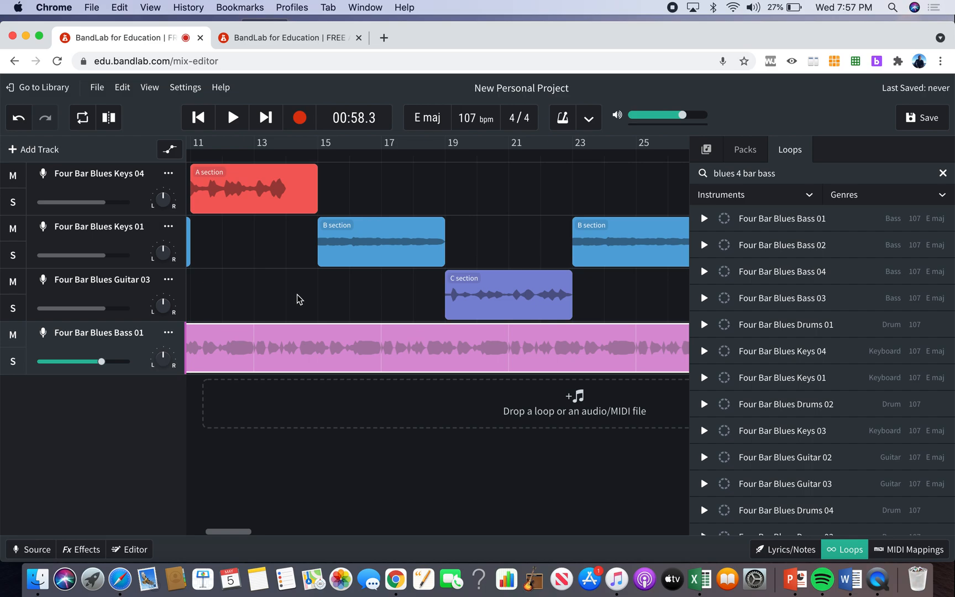
scroll(297, 299, down, 2)
scroll(297, 299, left, 5)
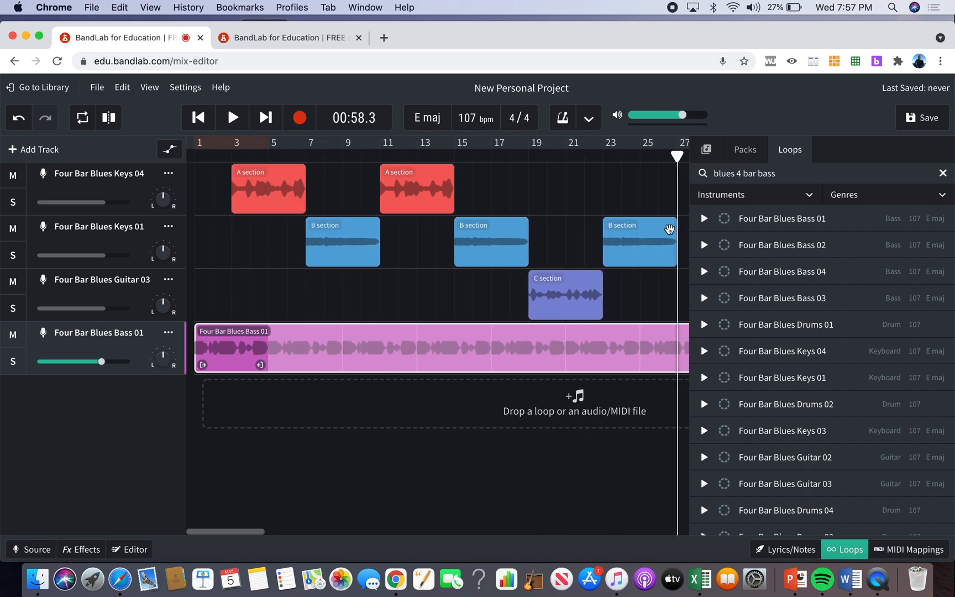
Search the loops for "blues 4 bar drum" and preview Four Bar Blues Drums 01.
key(BackSpace)
key(BackSpace)
key(BackSpace)
text(drum)
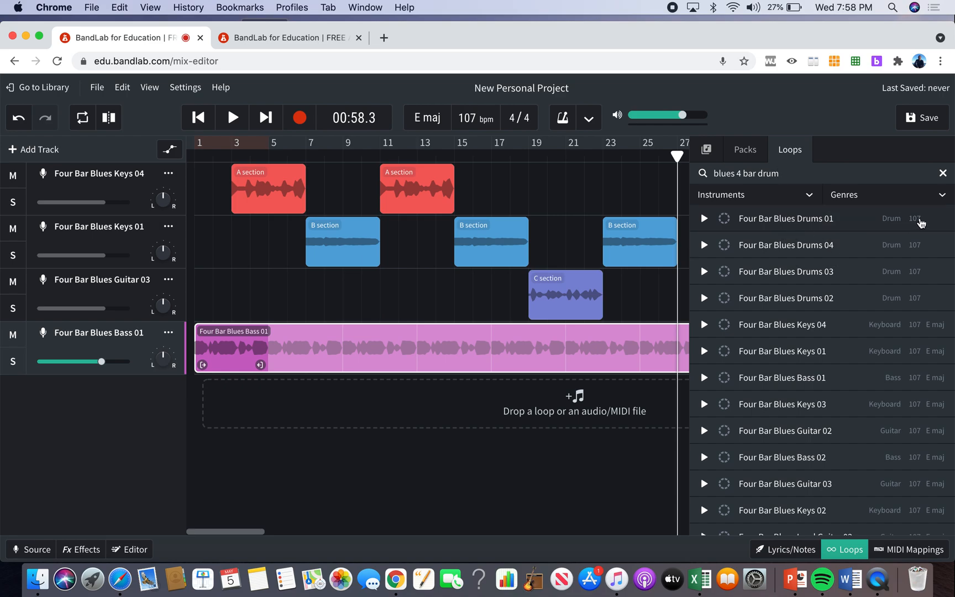
click(818, 224)
click(784, 224)
Place Four Bar Blues Drums 01 at bar 1 on a new fifth track and loop it to the end of the bass region.
drag(783, 223, 194, 392)
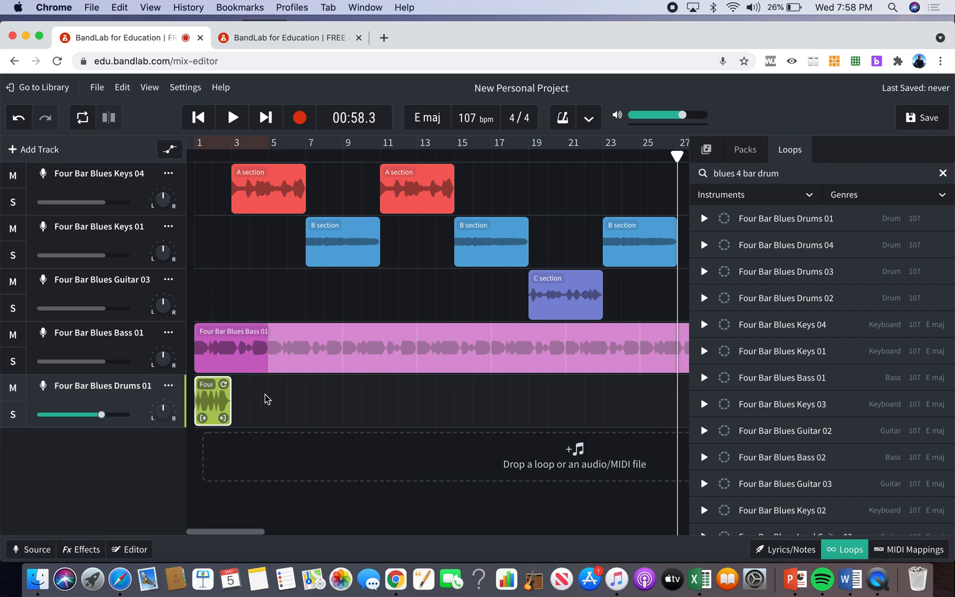
scroll(267, 399, down, 3)
drag(220, 385, 421, 390)
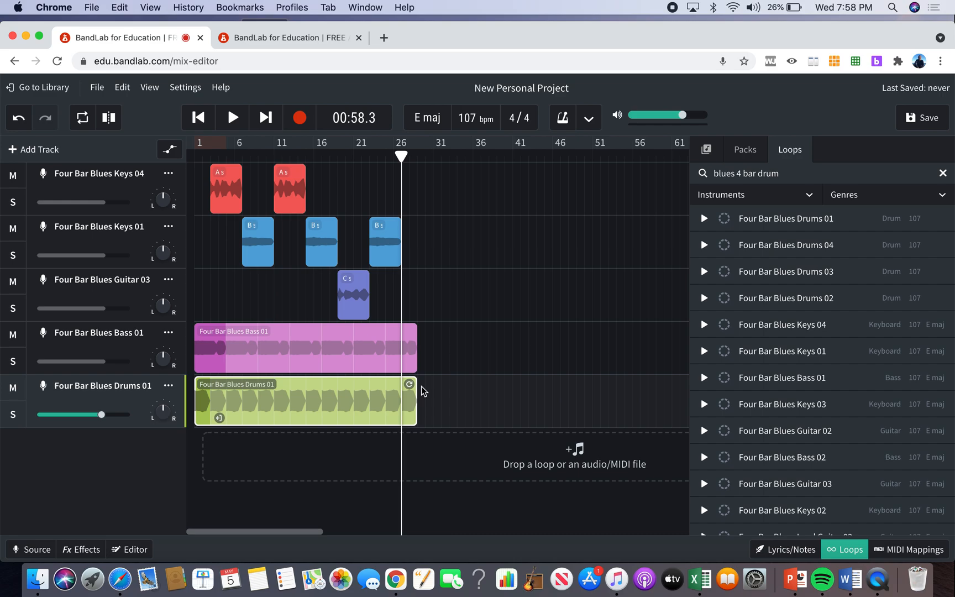
scroll(434, 260, up, 5)
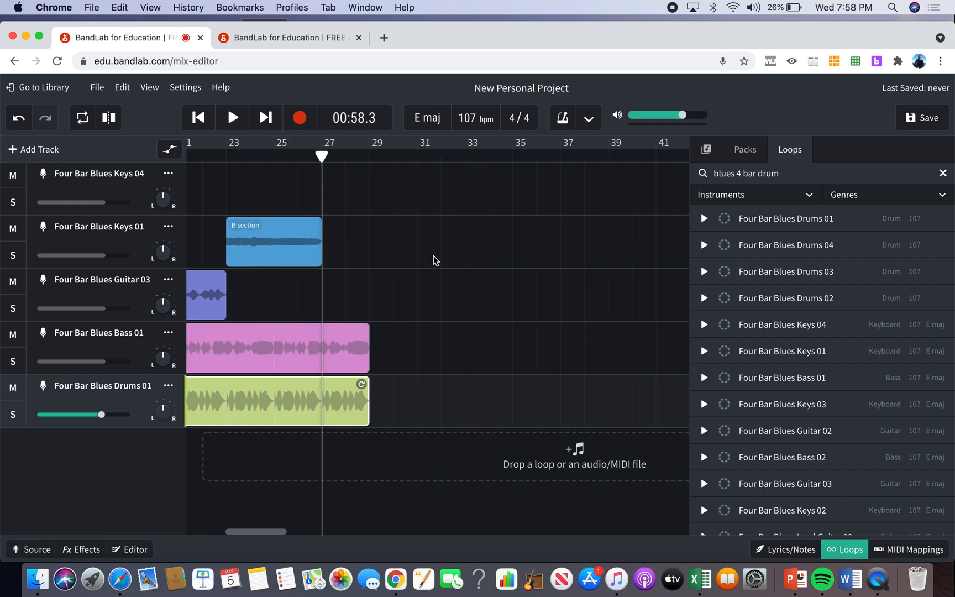
scroll(434, 260, left, 10)
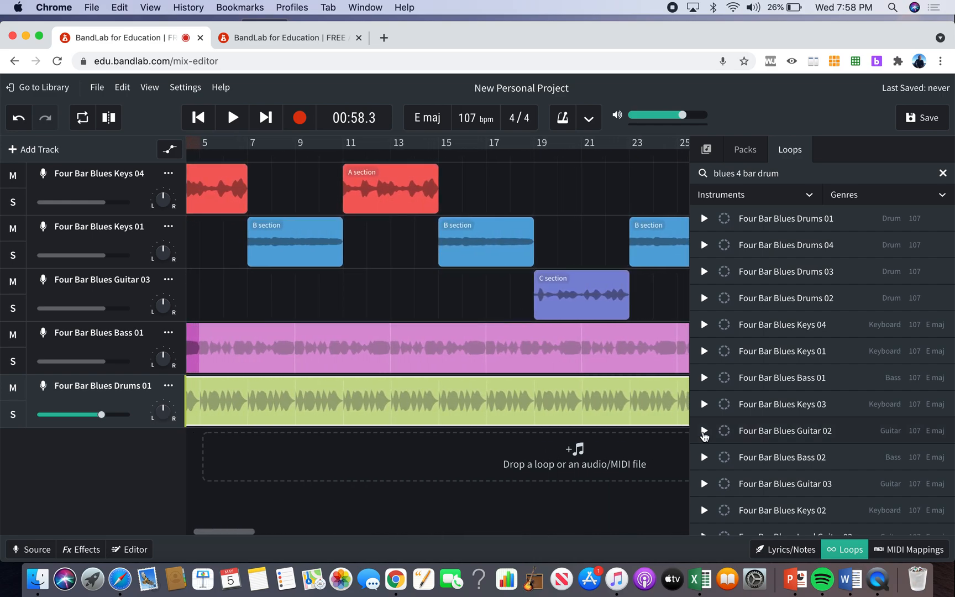
Preview the Four Bar Blues Guitar 02 and Four Bar Blues Guitar 04 loops from the current search results.
click(841, 550)
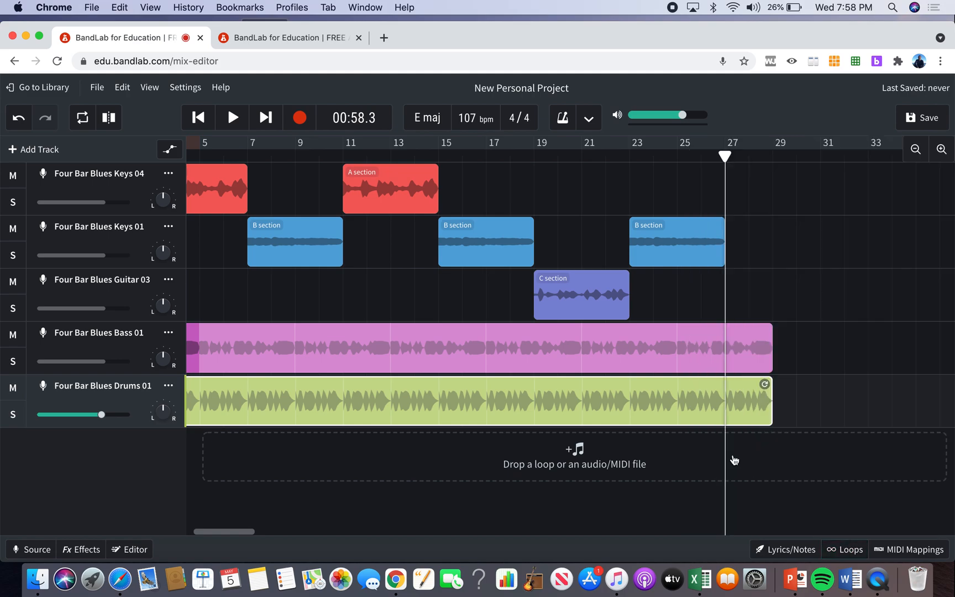
scroll(679, 403, left, 4)
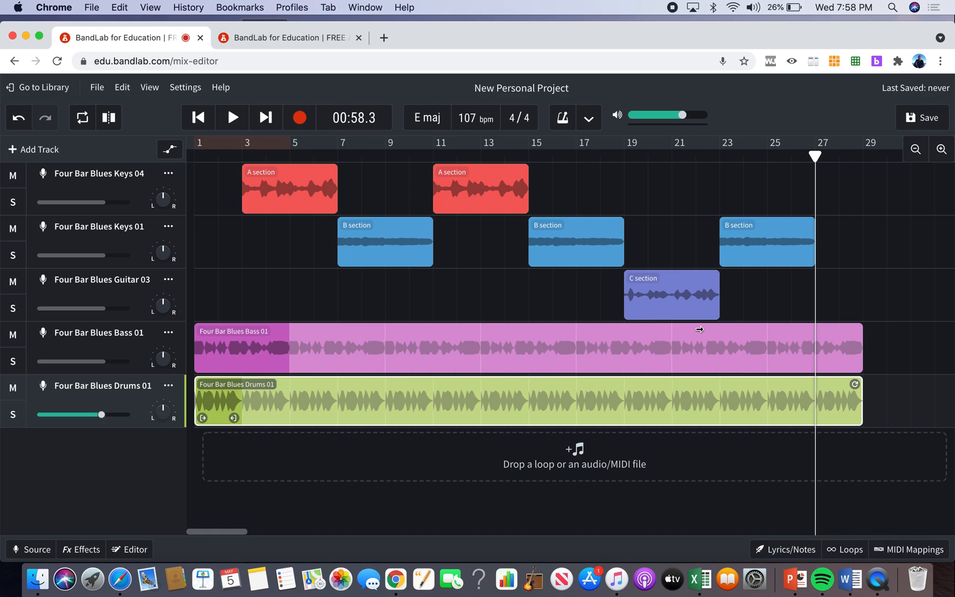
click(844, 550)
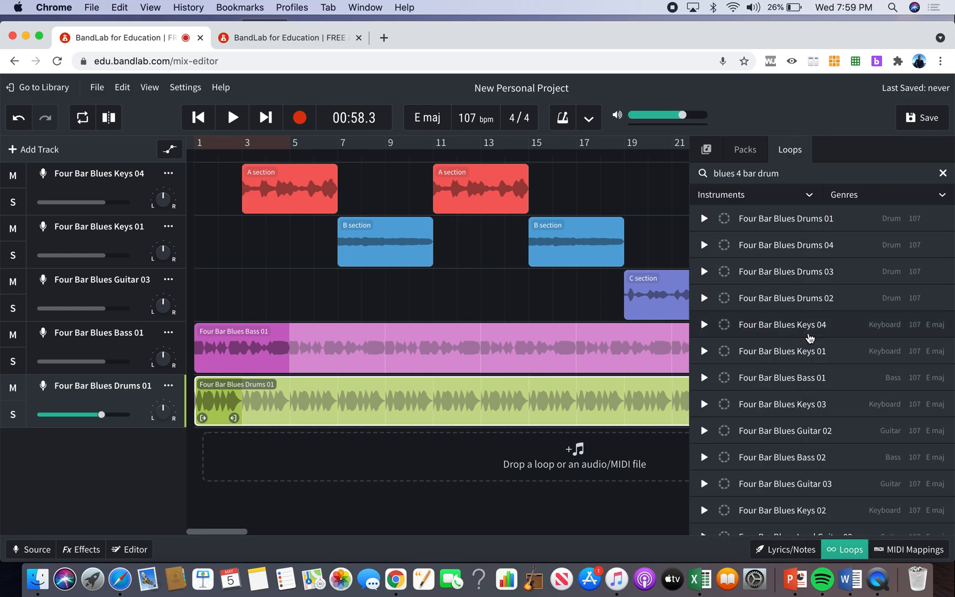
scroll(810, 338, down, 1)
click(811, 415)
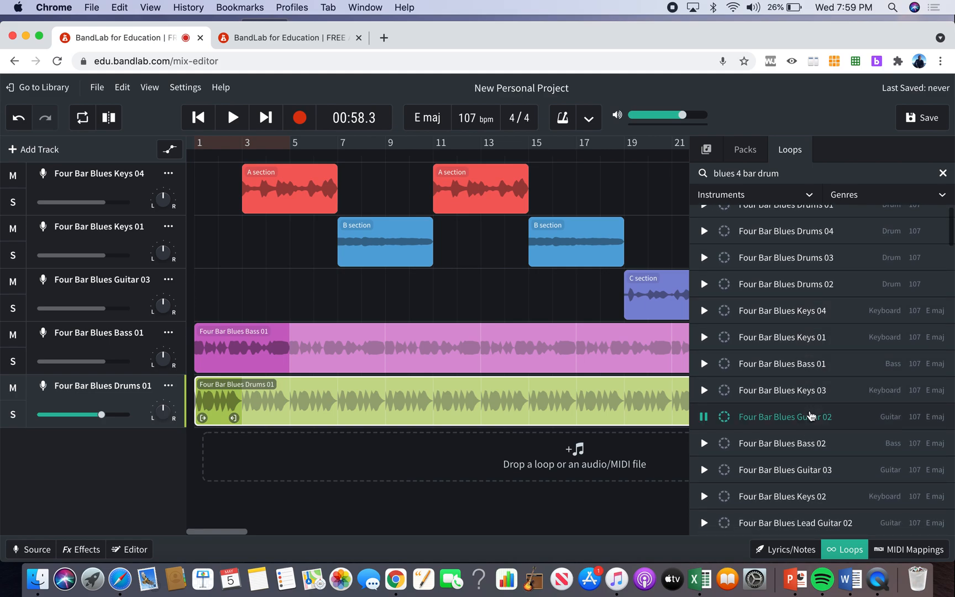
scroll(815, 462, down, 3)
click(815, 457)
Search the loops for "horn" and preview Hornz Horns.
click(779, 174)
key(BackSpace)
key(BackSpace)
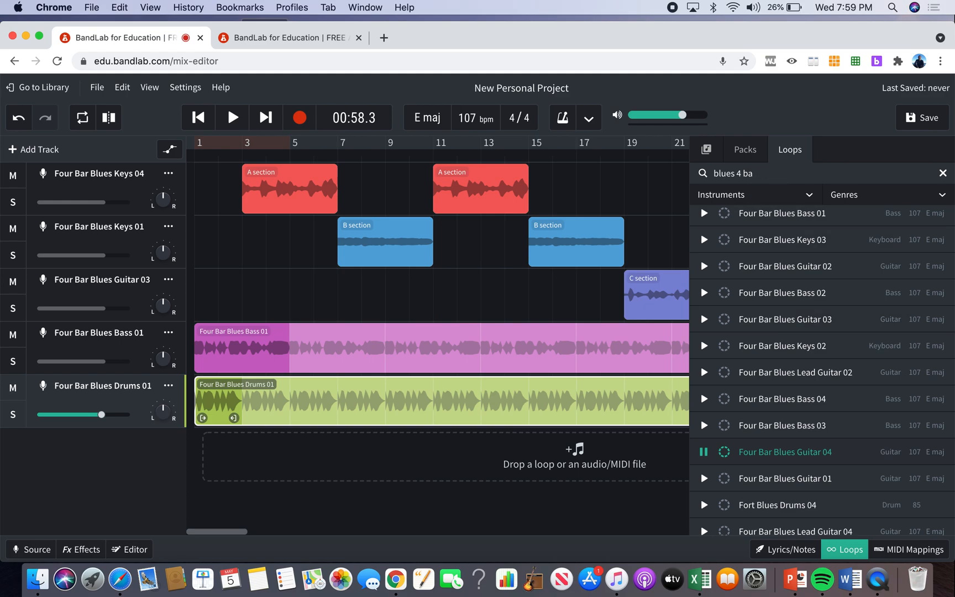
key(BackSpace)
key(BackSpace)
key(BackSpace)
key(BackSpace)
key(BackSpace)
key(BackSpace)
key(BackSpace)
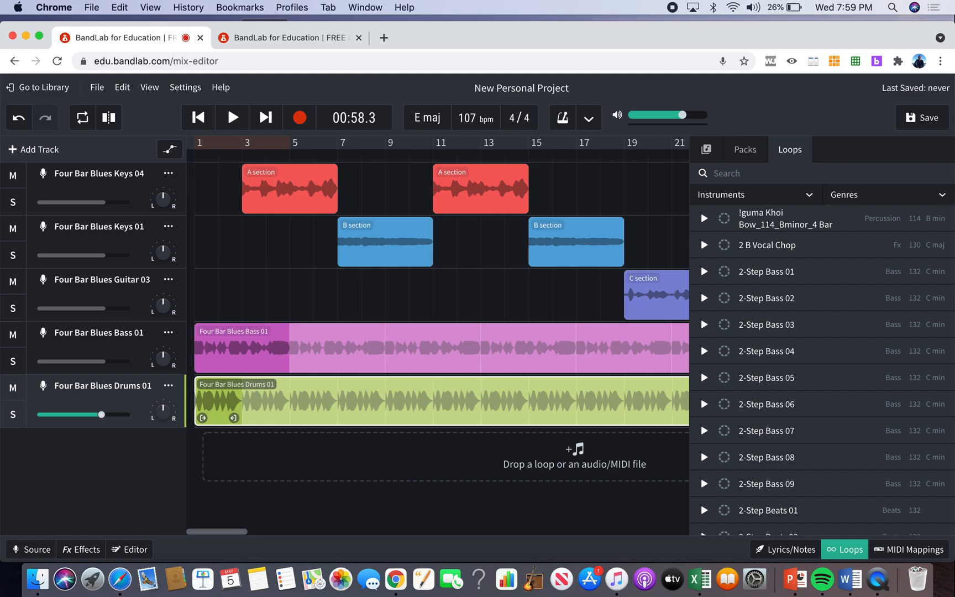
text(horn)
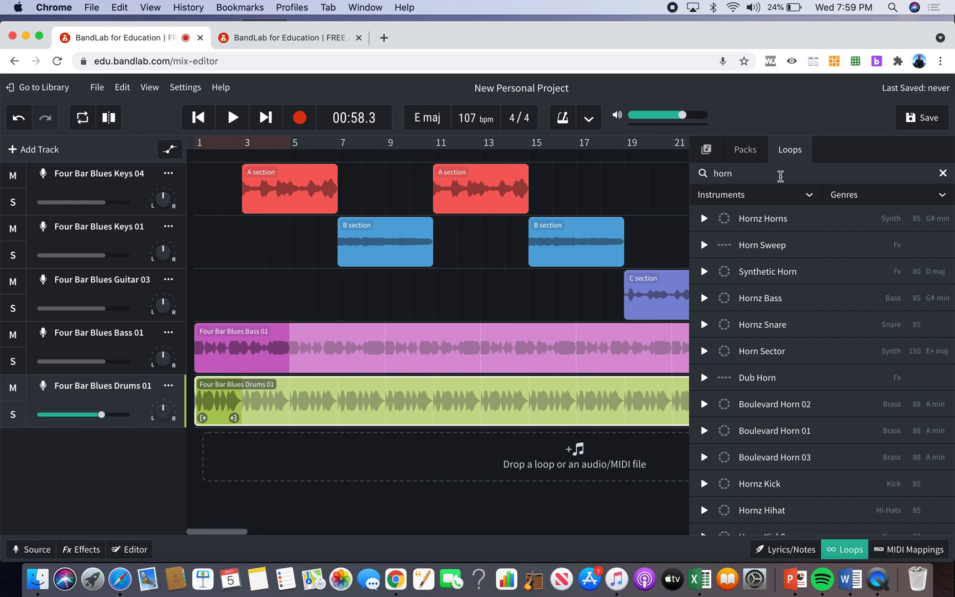
click(801, 229)
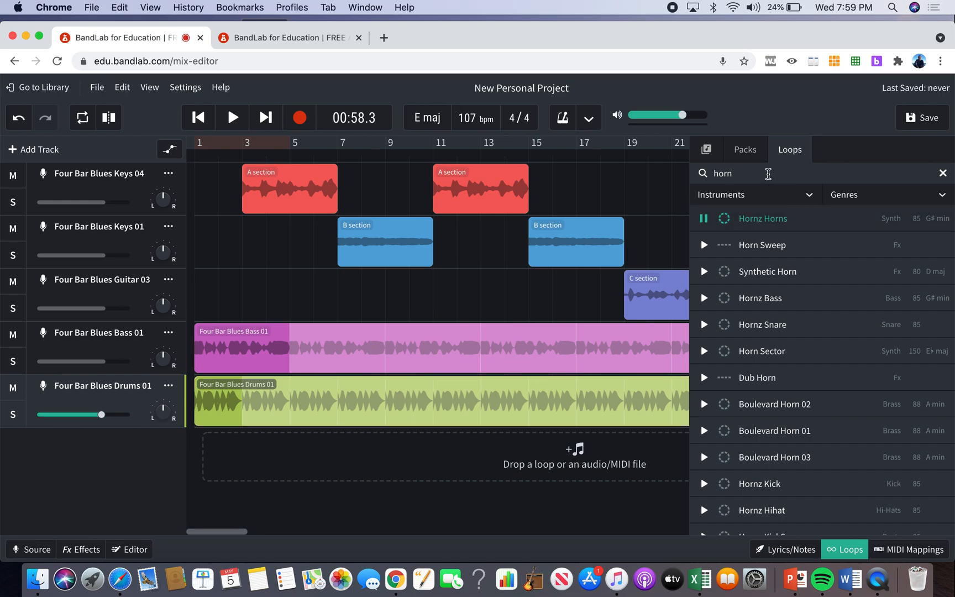
Search the loops for "trumpet" and preview Yes Trumpets.
key(BackSpace)
key(BackSpace)
key(BackSpace)
key(BackSpace)
text(tru)
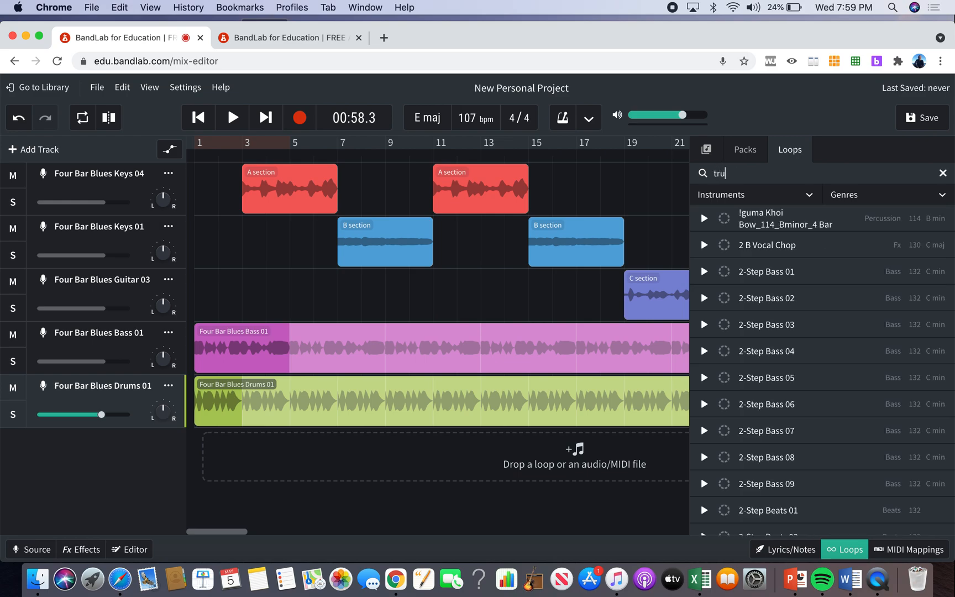
text(mpet)
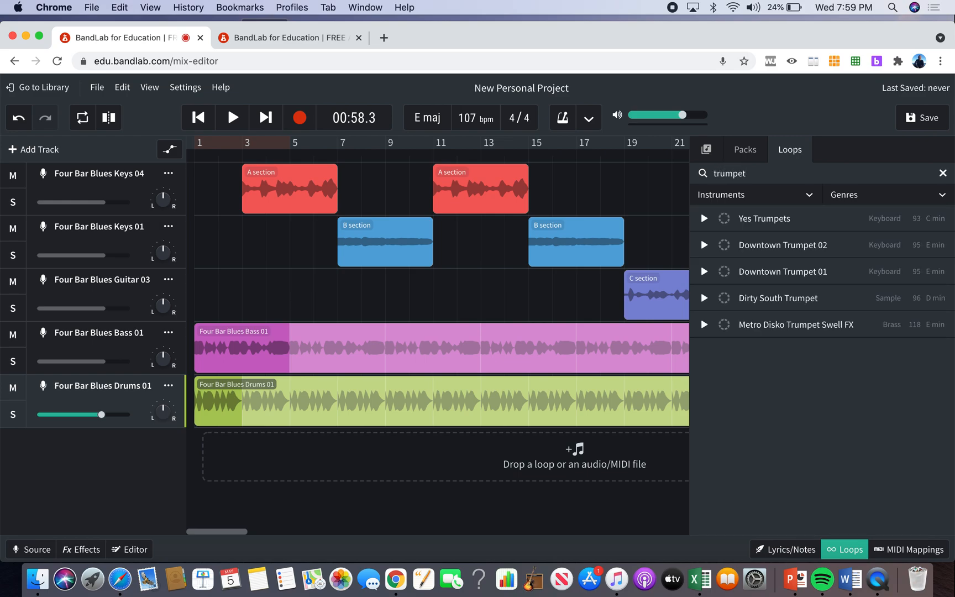
click(776, 217)
click(709, 219)
Search the loops for "trombone" and preview Midnight Trombone.
double_click(751, 173)
text(trombon)
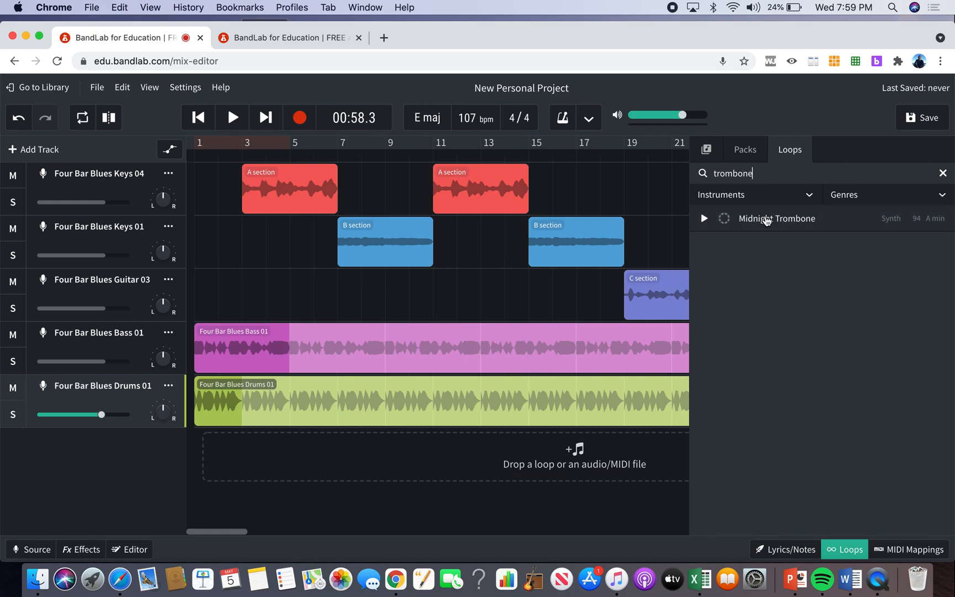
click(766, 221)
Replace the loop search with "violine" to look for string loops.
click(772, 176)
key(BackSpace)
key(BackSpace)
key(BackSpace)
key(BackSpace)
key(BackSpace)
key(BackSpace)
key(BackSpace)
key(BackSpace)
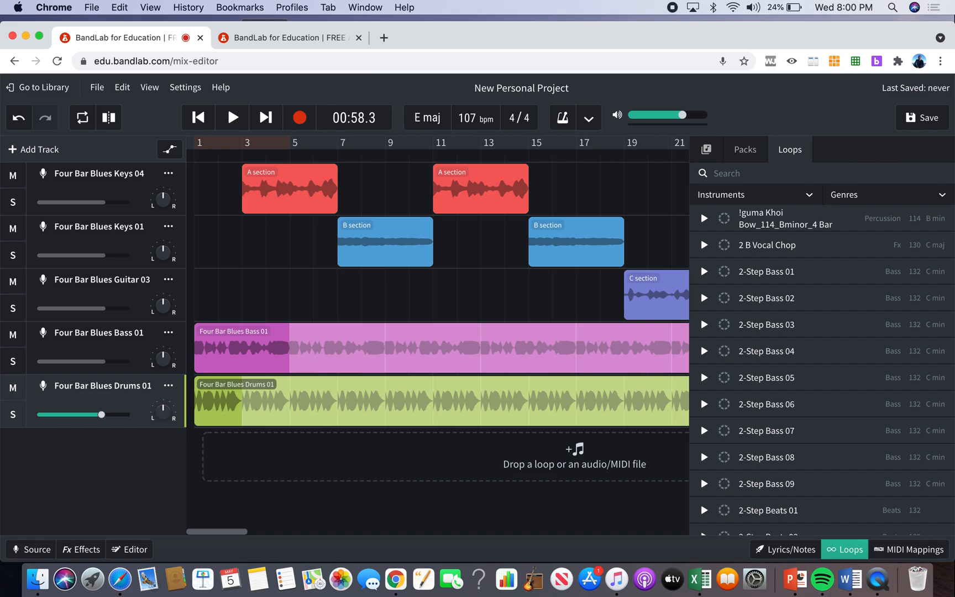
text(violine)
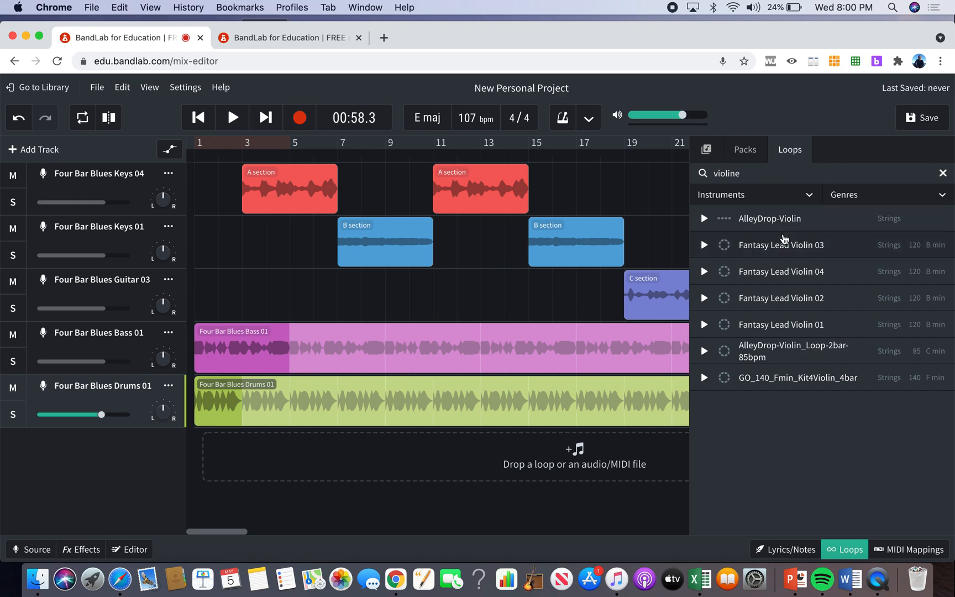
Search the loops for "e maj" and preview McCoy E Major Alto Free Time 10.
key(BackSpace)
key(BackSpace)
key(BackSpace)
key(BackSpace)
key(BackSpace)
key(BackSpace)
key(BackSpace)
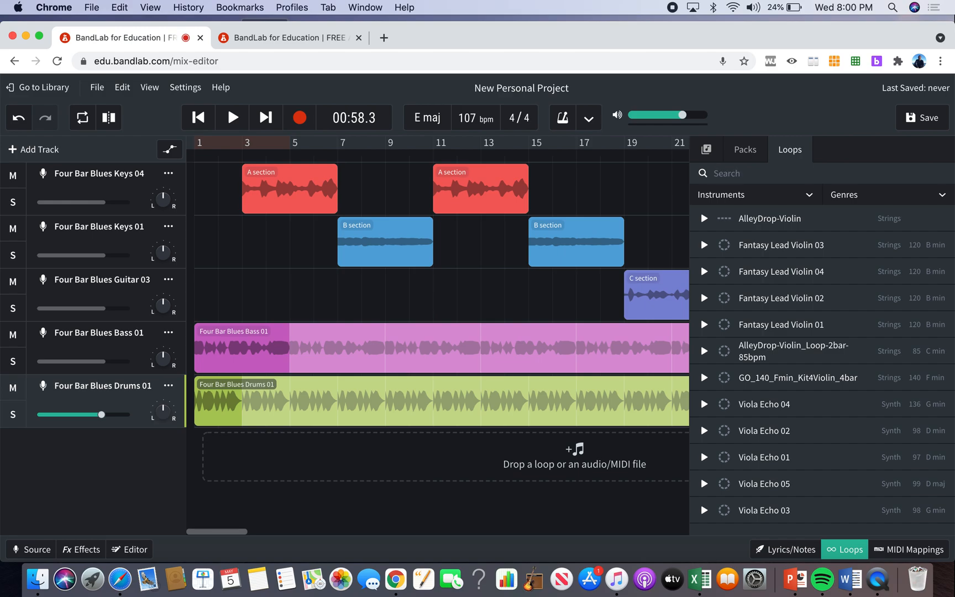
text(e maj)
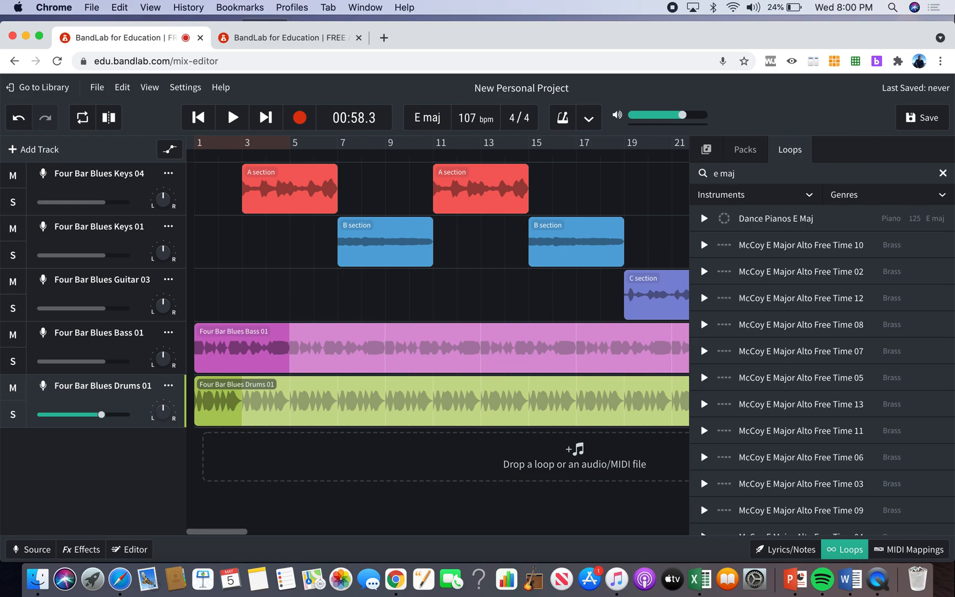
click(779, 246)
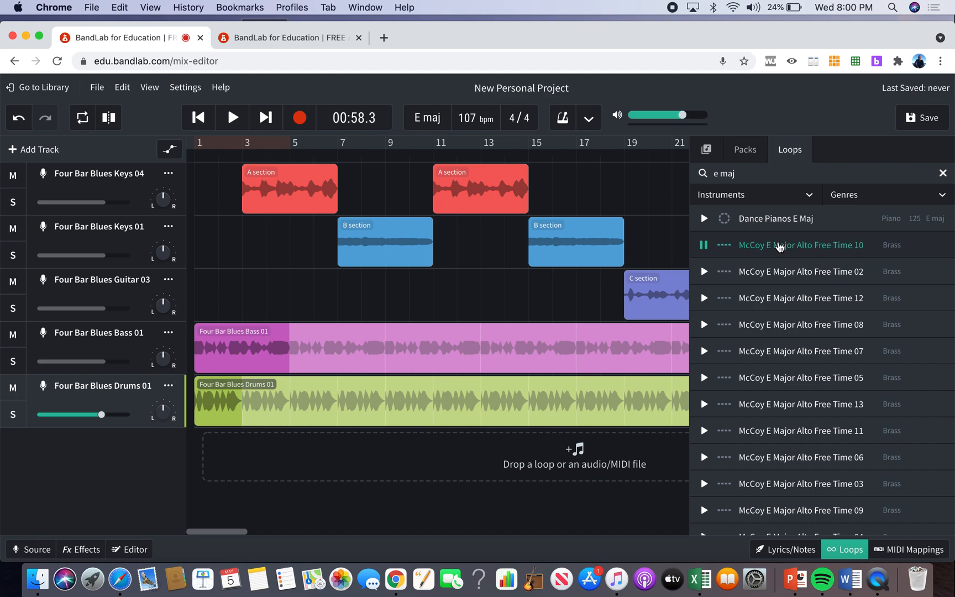
Place McCoy E Major Alto Free Time 10 at bar 1 on the Four Bar Blues Keys 04 track, looped up to the first A section.
drag(785, 246, 302, 281)
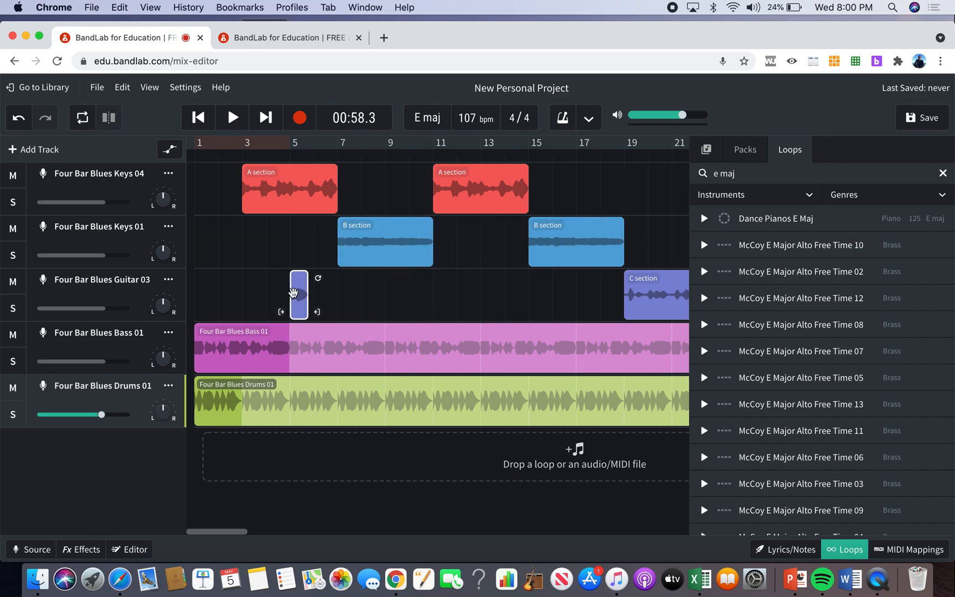
drag(293, 292, 248, 171)
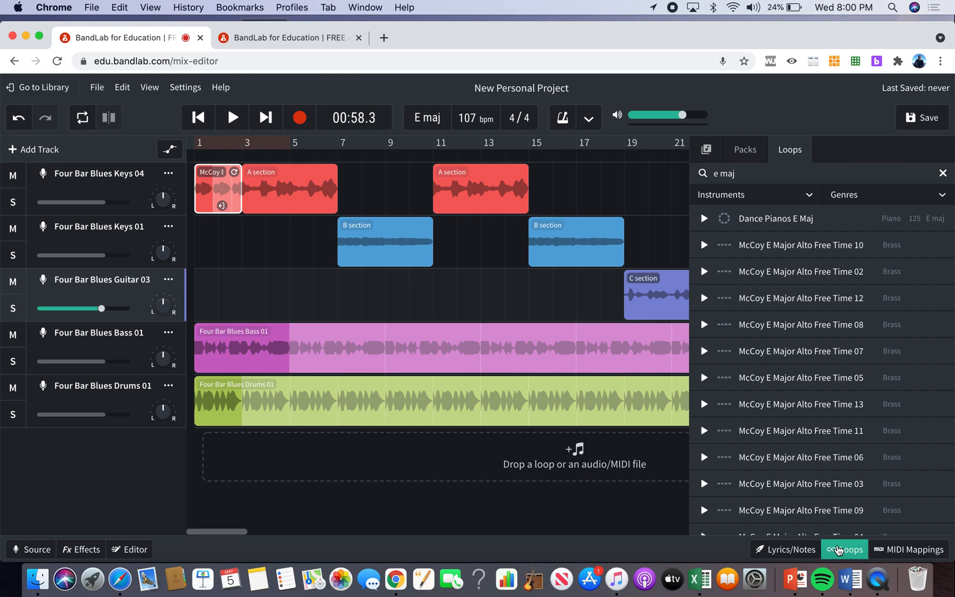
click(838, 550)
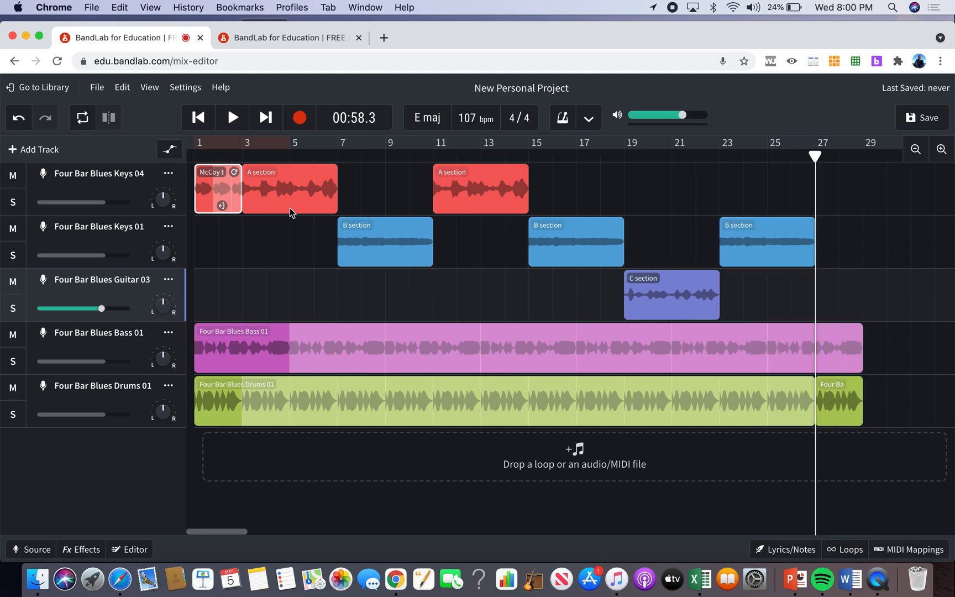
Change the project key to F major, adjusting the existing regions, and play the intro.
click(430, 125)
click(432, 265)
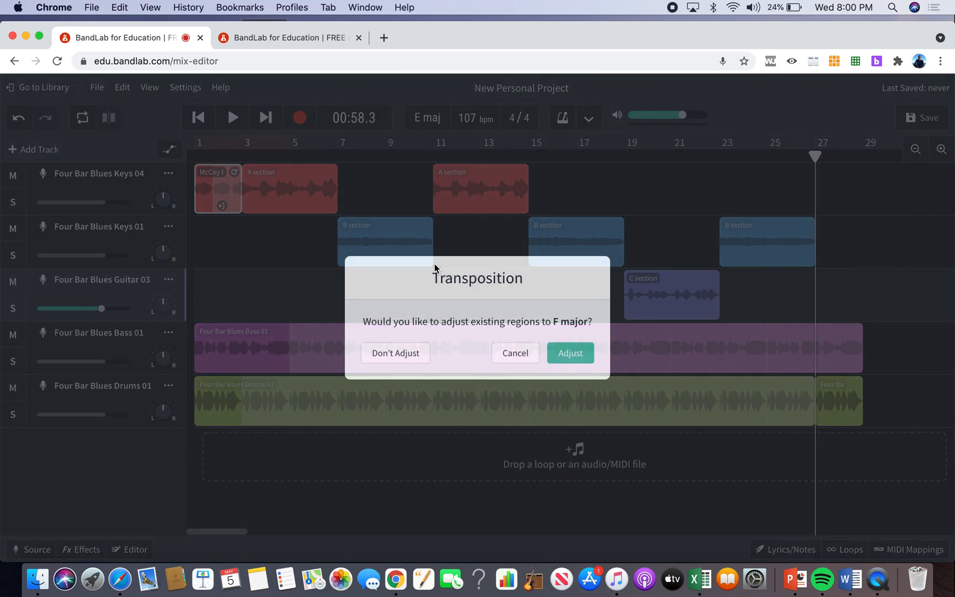
click(563, 351)
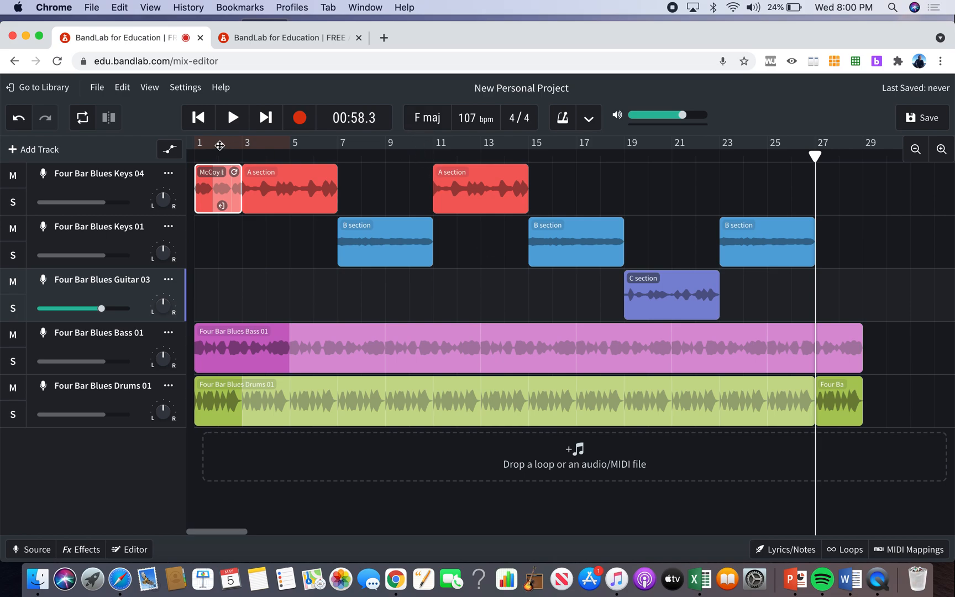
click(200, 119)
key(space)
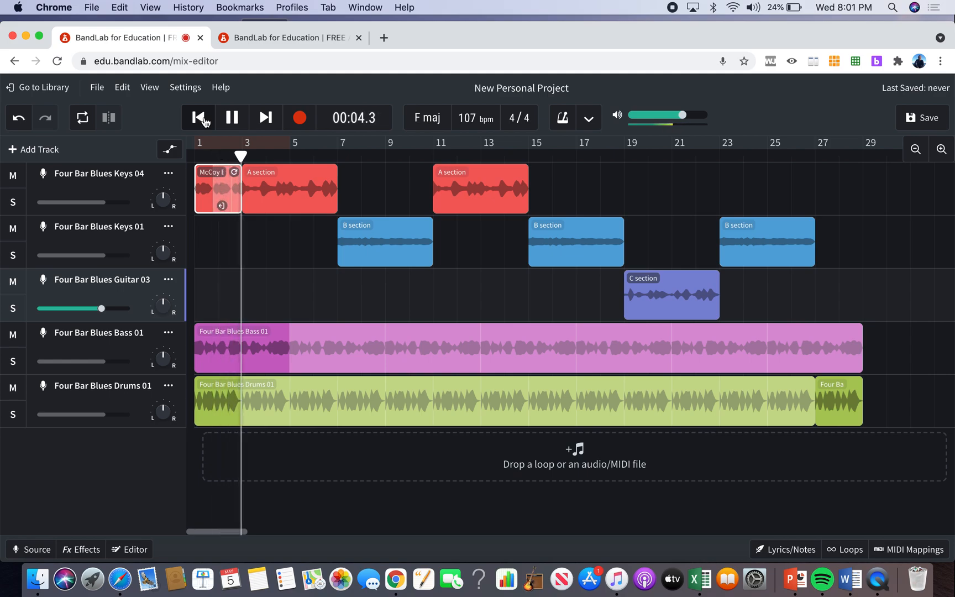
click(232, 119)
Return the project key to E major, adjusting the existing regions, and play the intro from the start.
click(426, 118)
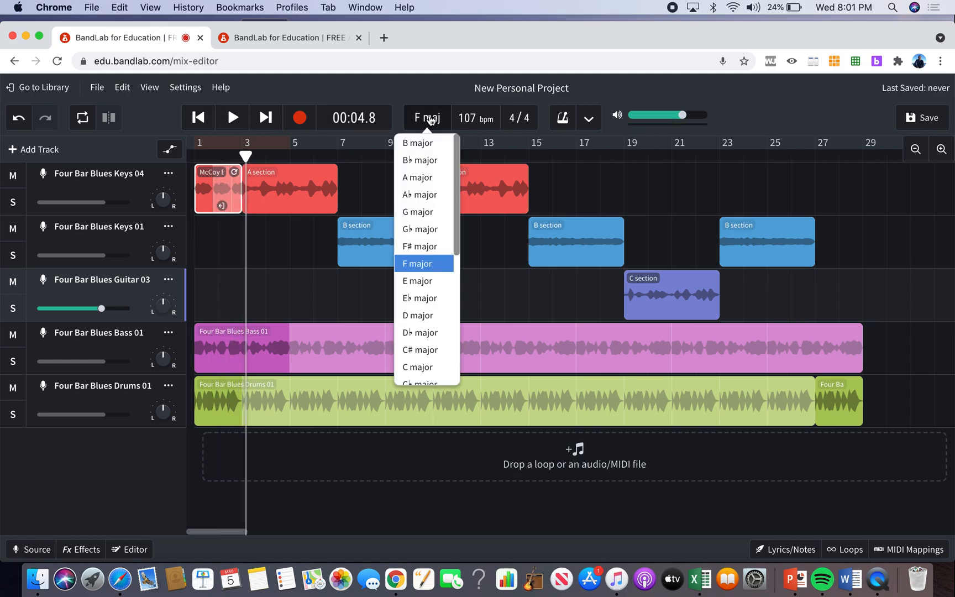
click(424, 281)
click(570, 353)
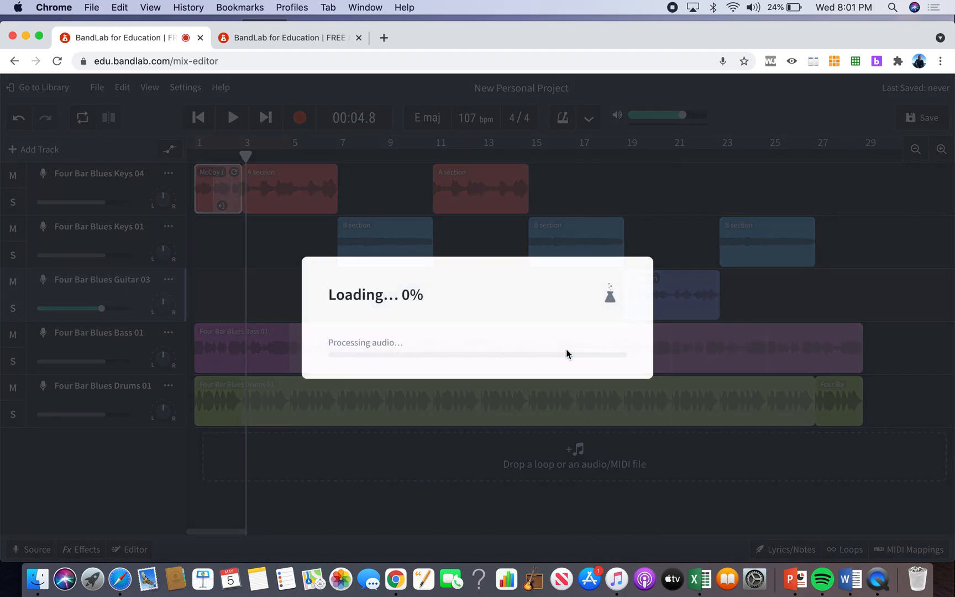
key(Return)
key(space)
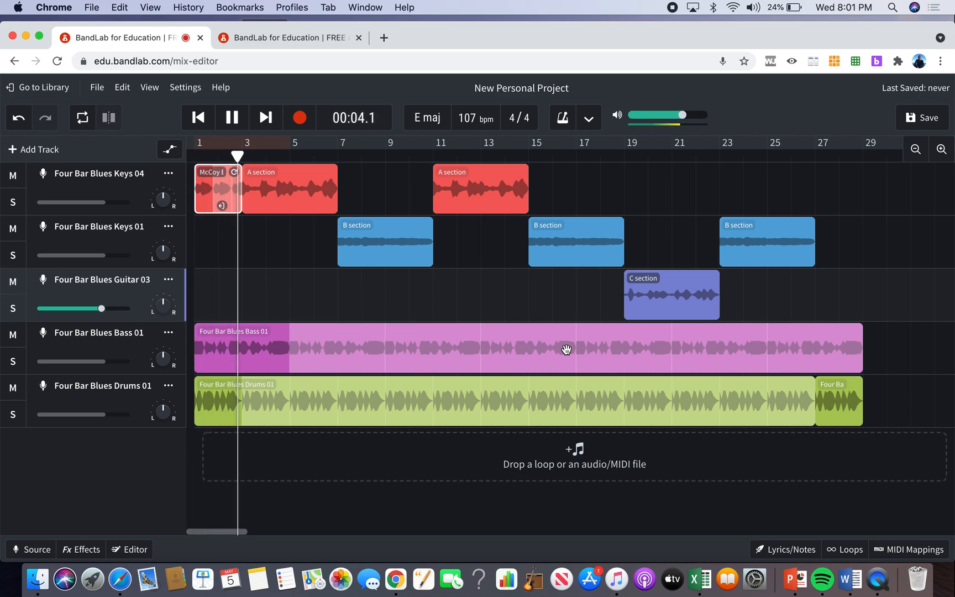
key(space)
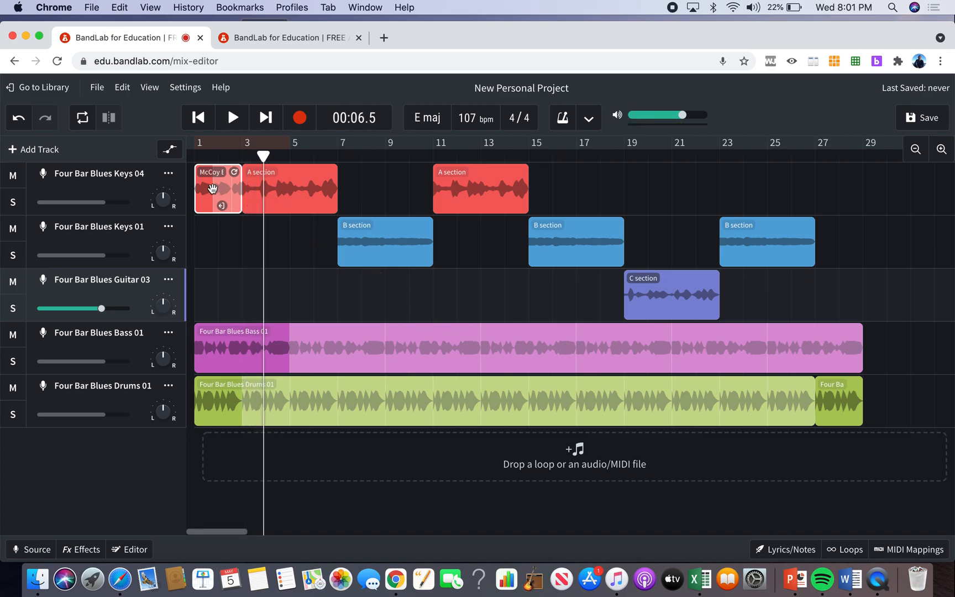
Move the McCoy intro region to bar 1 of the Four Bar Blues Guitar 03 track and automate its volume down to -31.0 dB near bar 3.
drag(213, 189, 217, 276)
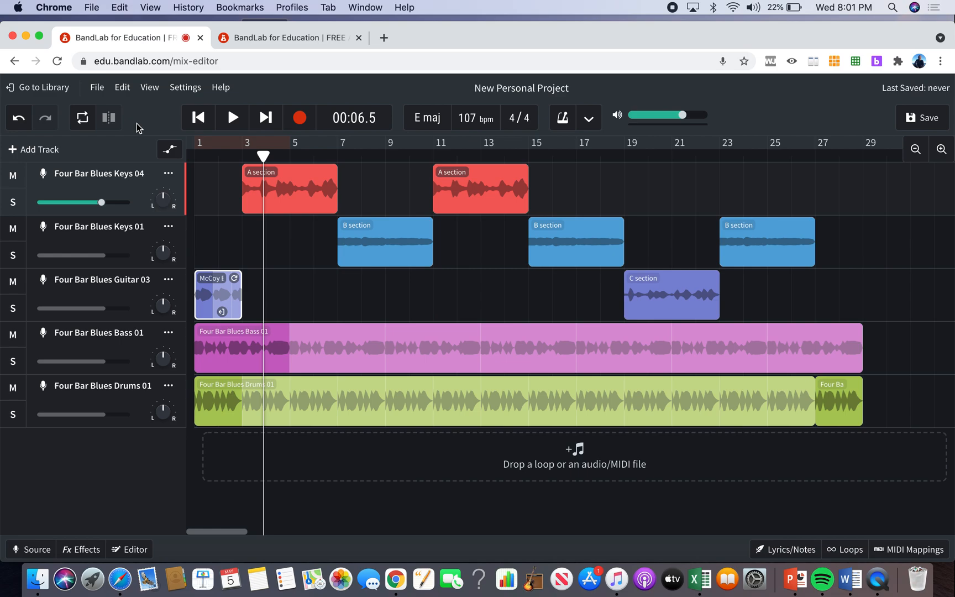
click(171, 151)
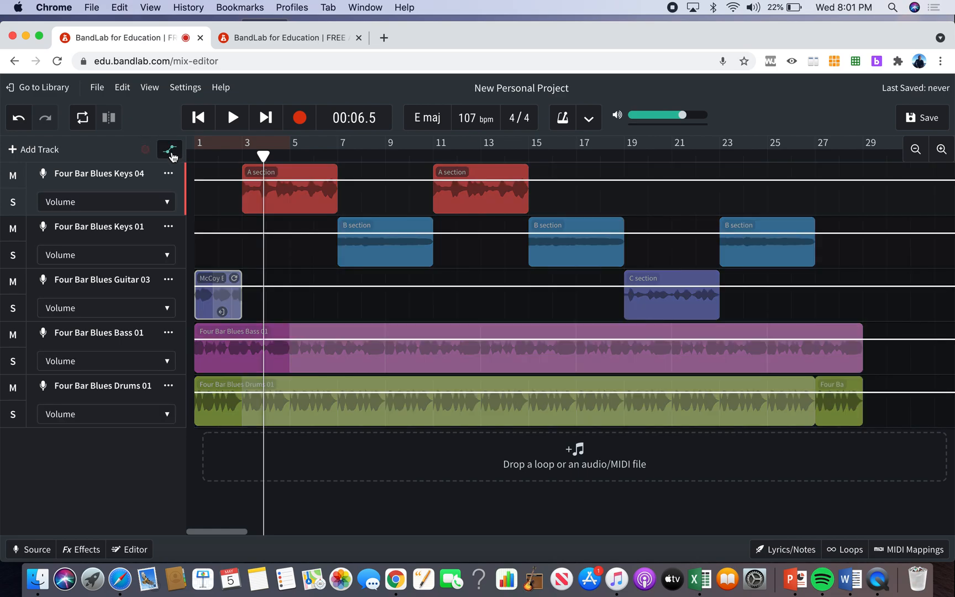
click(231, 285)
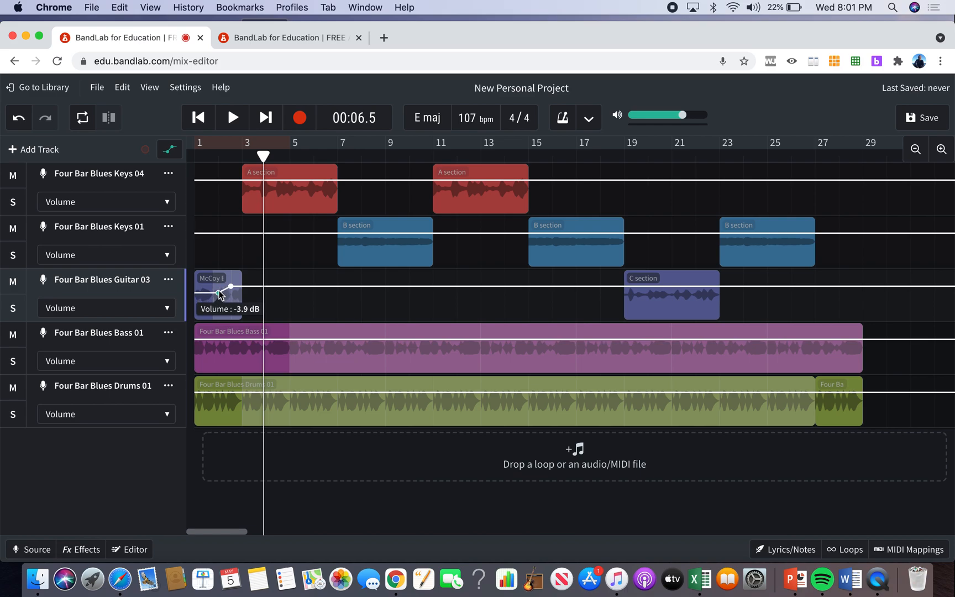
drag(231, 286, 249, 316)
click(259, 287)
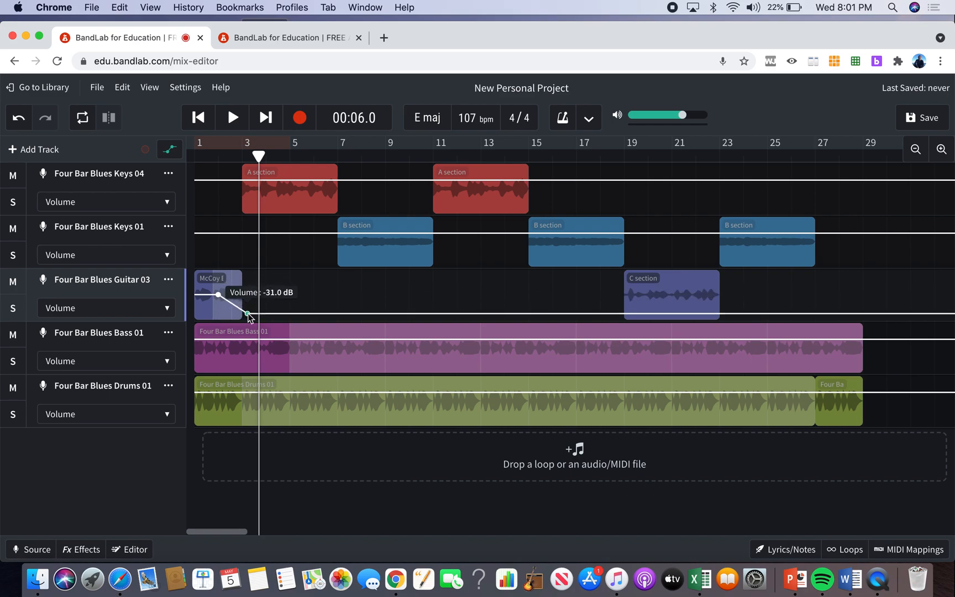
click(171, 150)
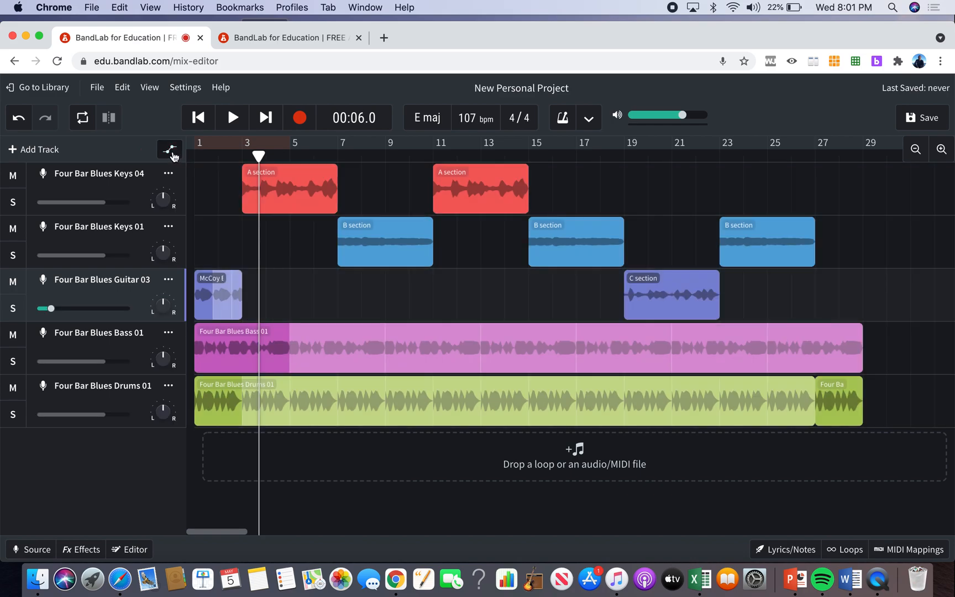
Play the whole song from the beginning to check the arrangement.
drag(258, 155, 194, 156)
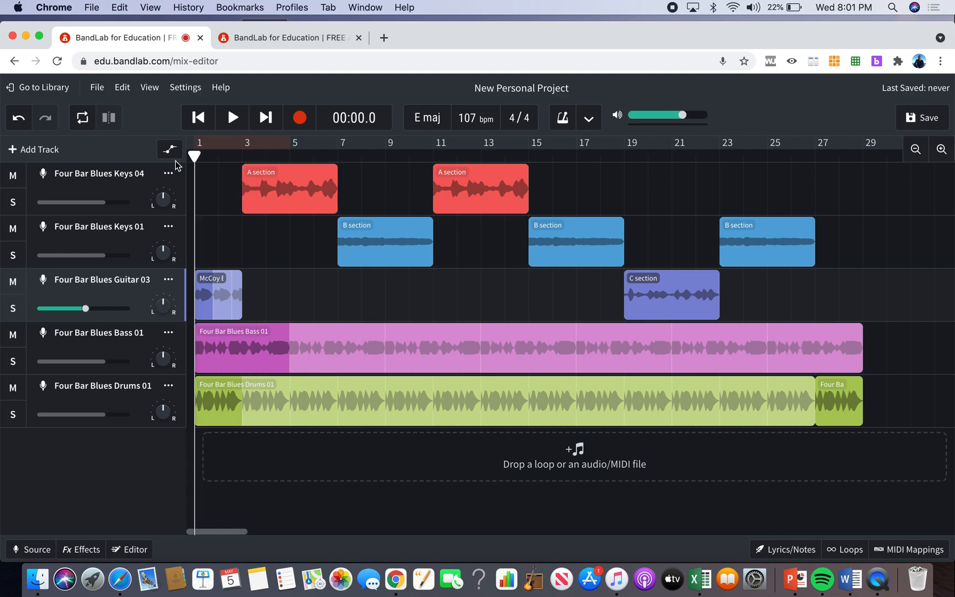
click(220, 125)
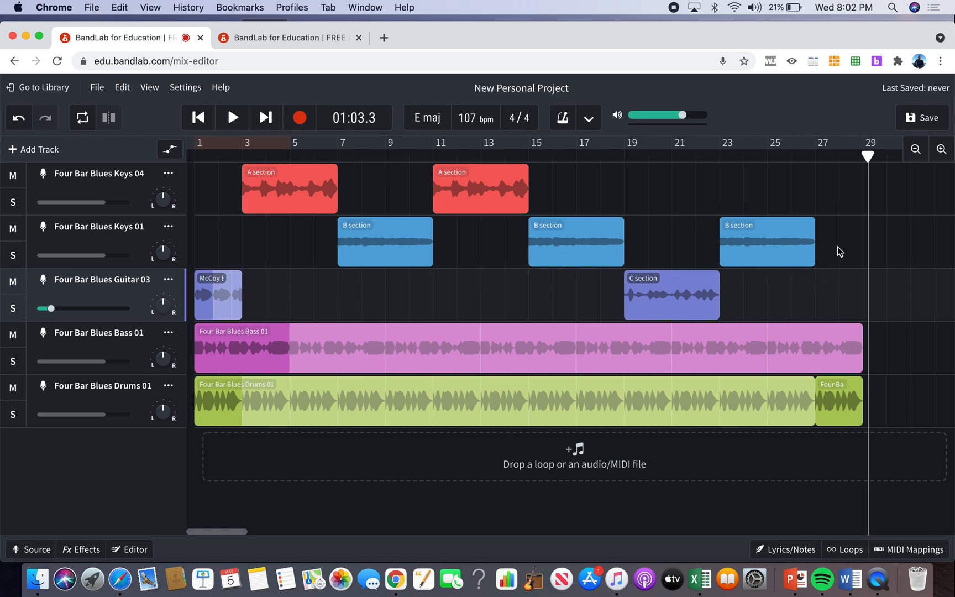
Paste a copy of the McCoy intro region, including its automation, at bar 27 of the Four Bar Blues Guitar 03 track.
drag(868, 156, 818, 159)
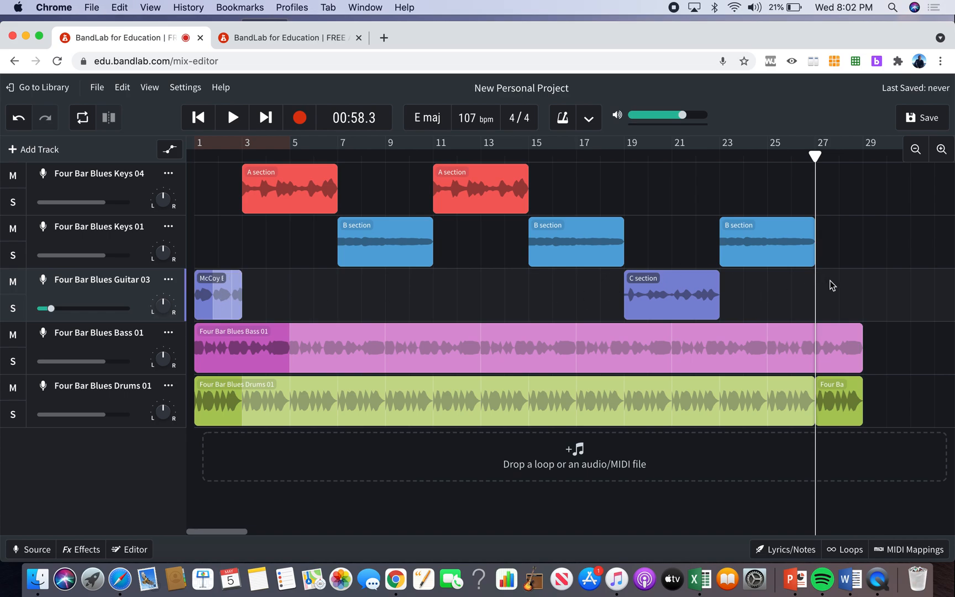
key(super+v)
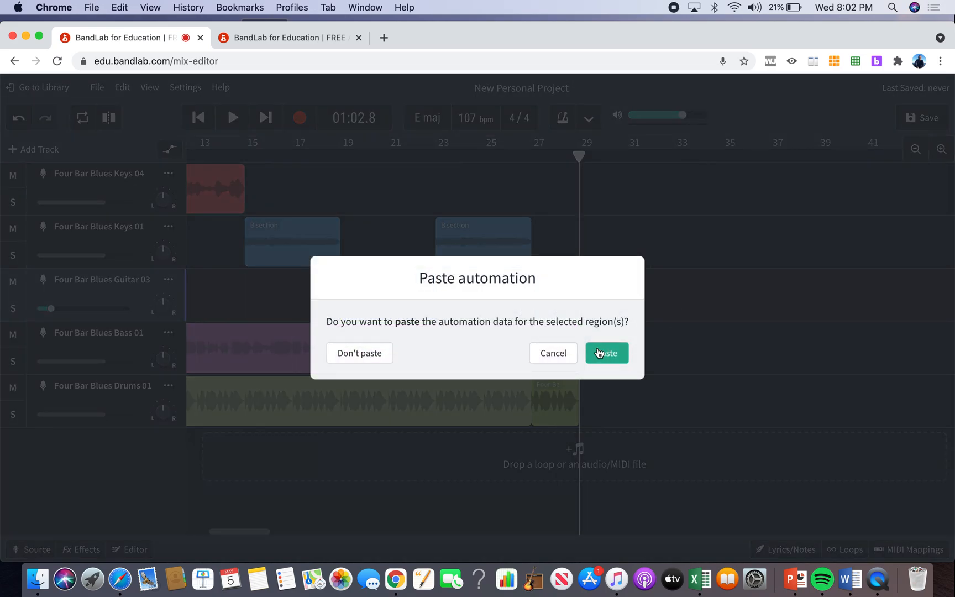
click(598, 354)
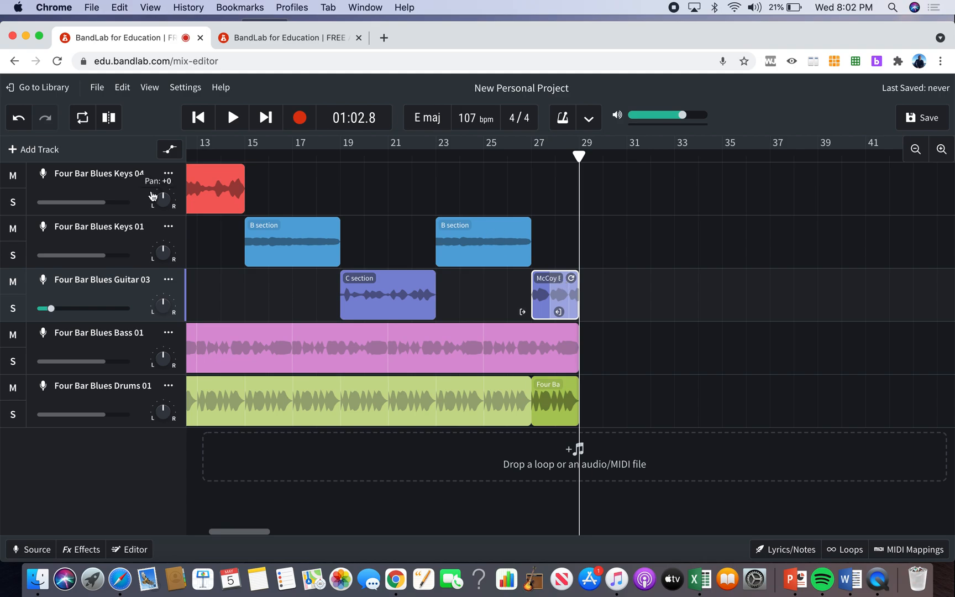
Automate a volume fade-out on the guitar, bass and drums tracks from about bar 27 to just before bar 29.
click(168, 151)
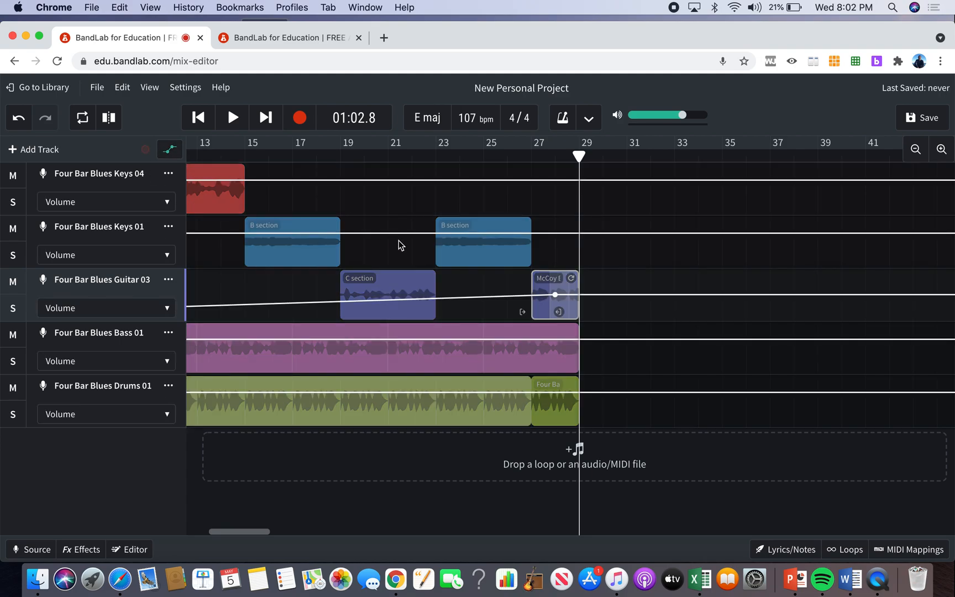
click(547, 298)
drag(556, 296, 575, 317)
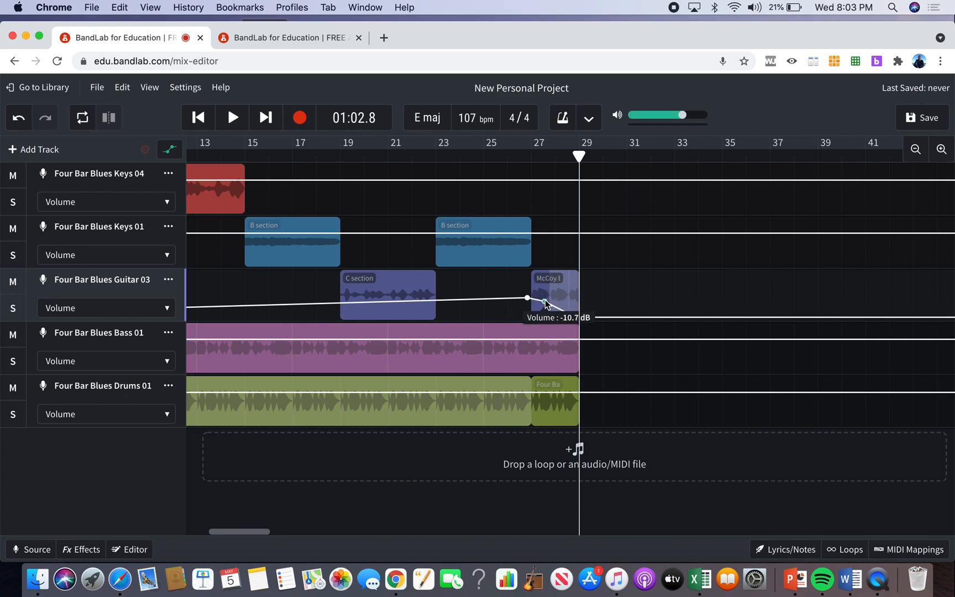
click(532, 339)
drag(549, 339, 574, 418)
click(520, 392)
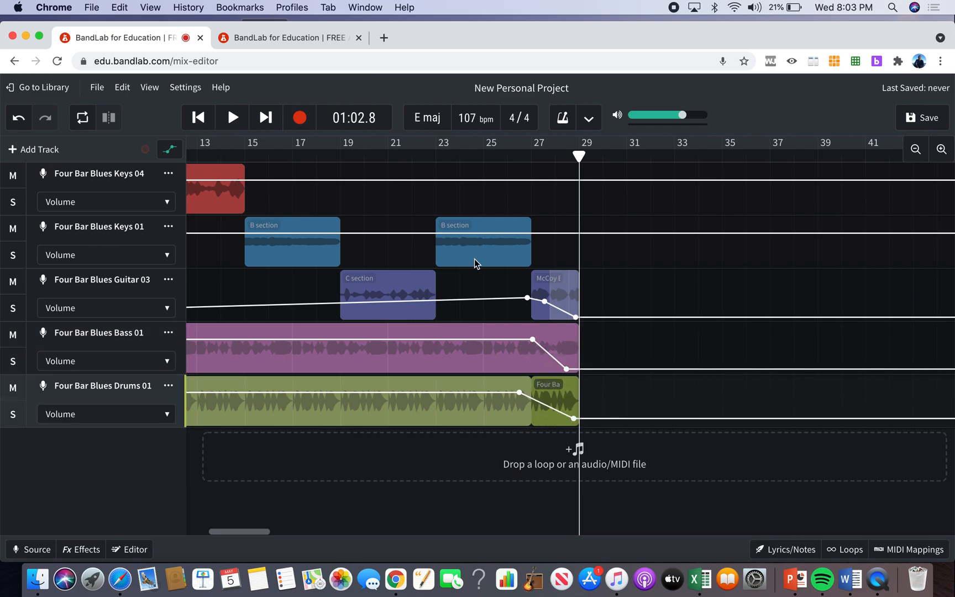
click(171, 151)
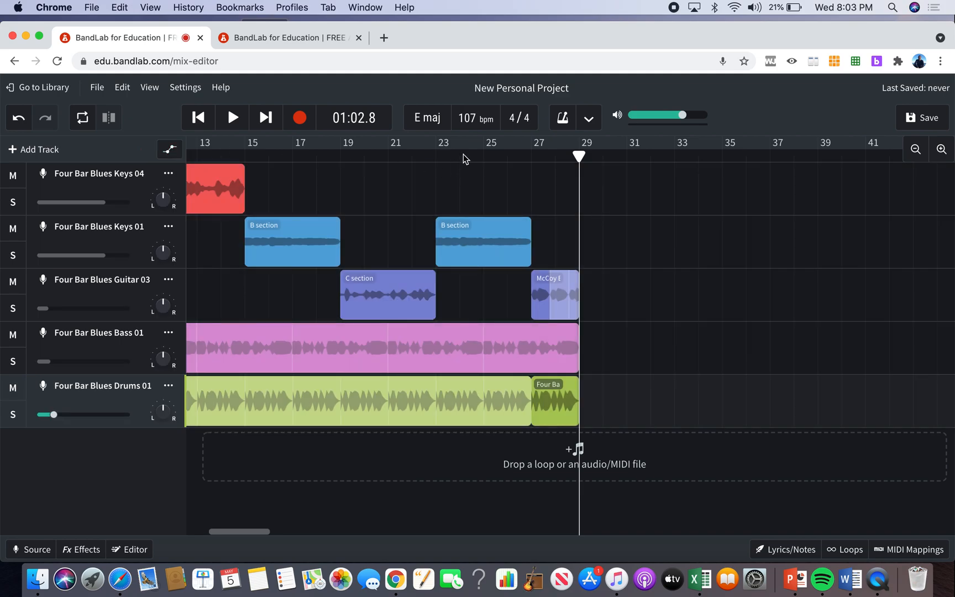
Play the ending from just after bar 25 to check the fade-out and return the playhead to the start.
click(500, 157)
key(space)
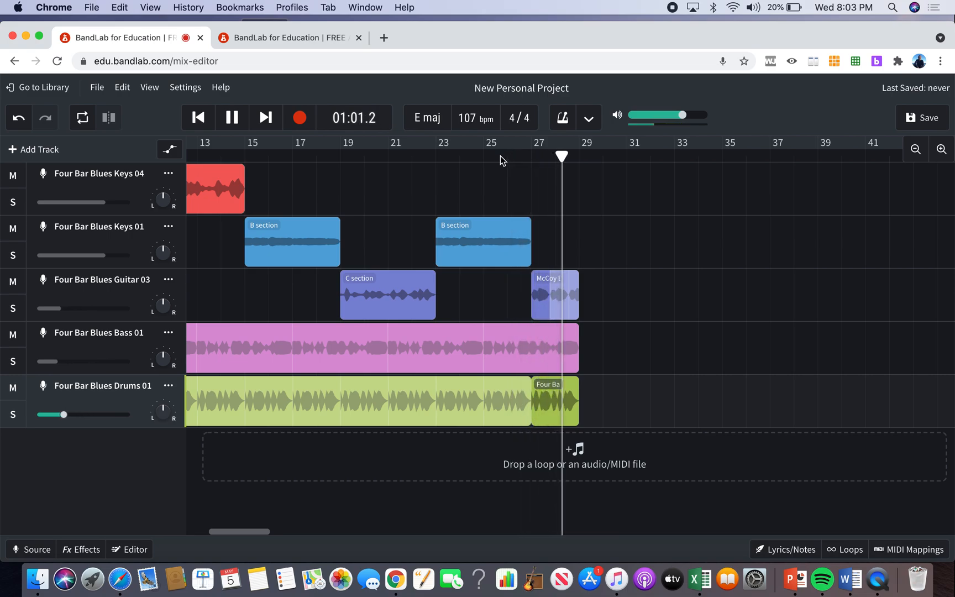
key(space)
key(Return)
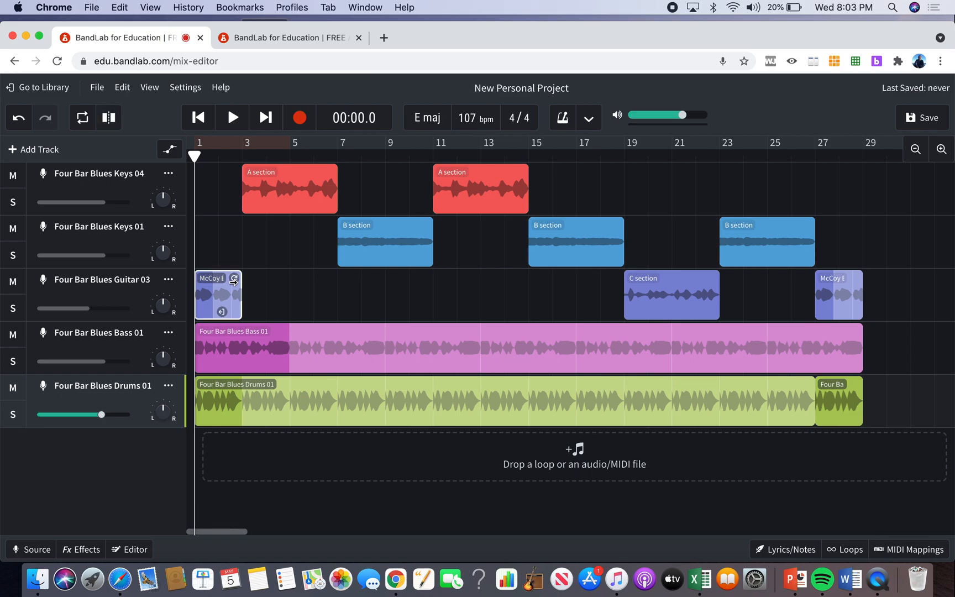
Delete the McCoy regions at bars 1 and 27 of the guitar track, erasing their automation data.
key(BackSpace)
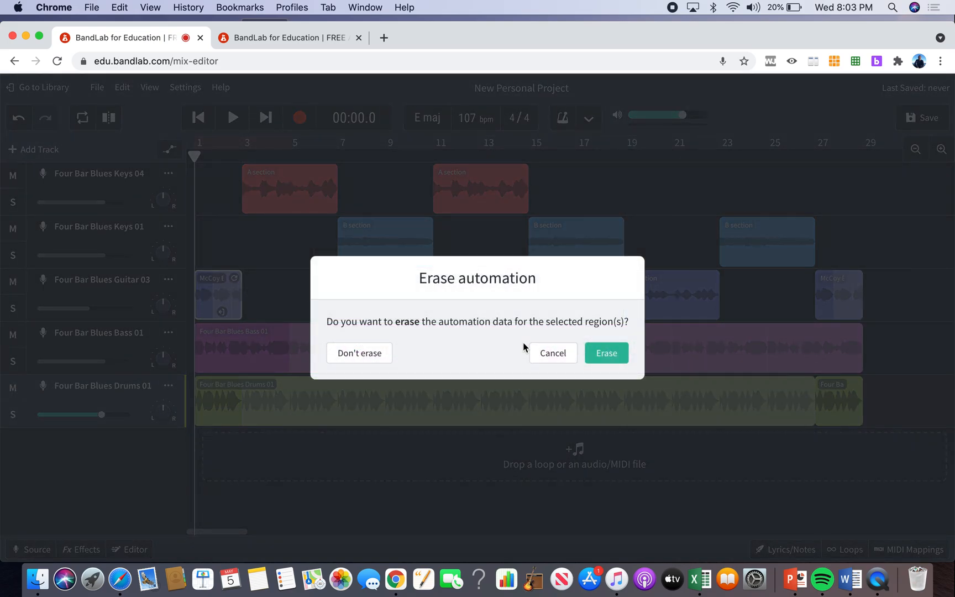
click(620, 353)
click(840, 278)
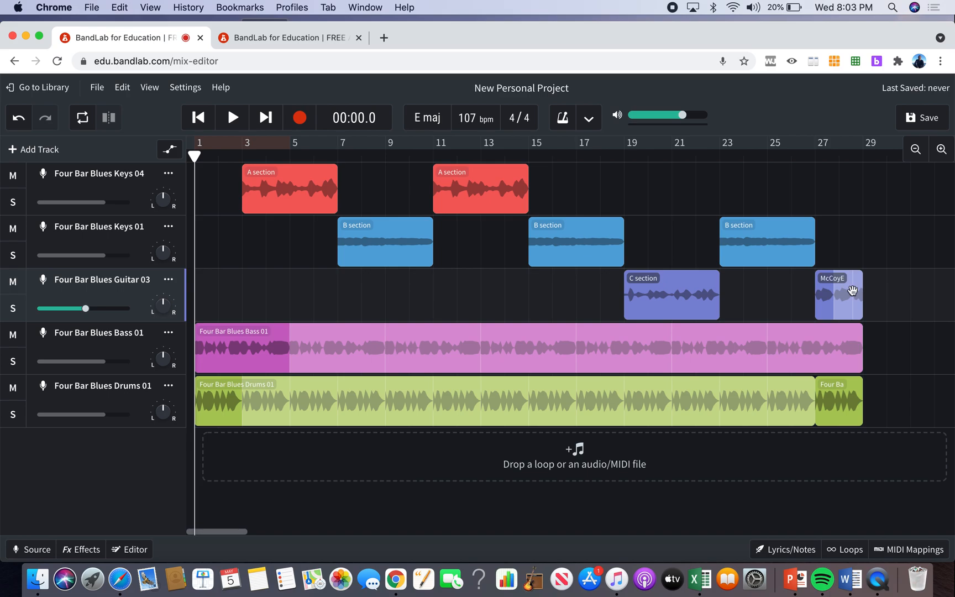
key(BackSpace)
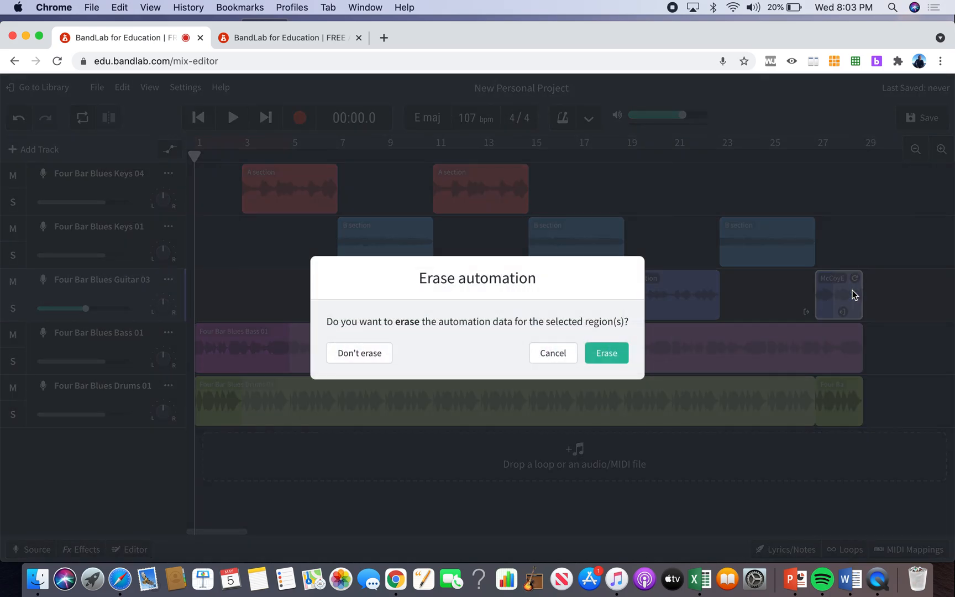
click(608, 355)
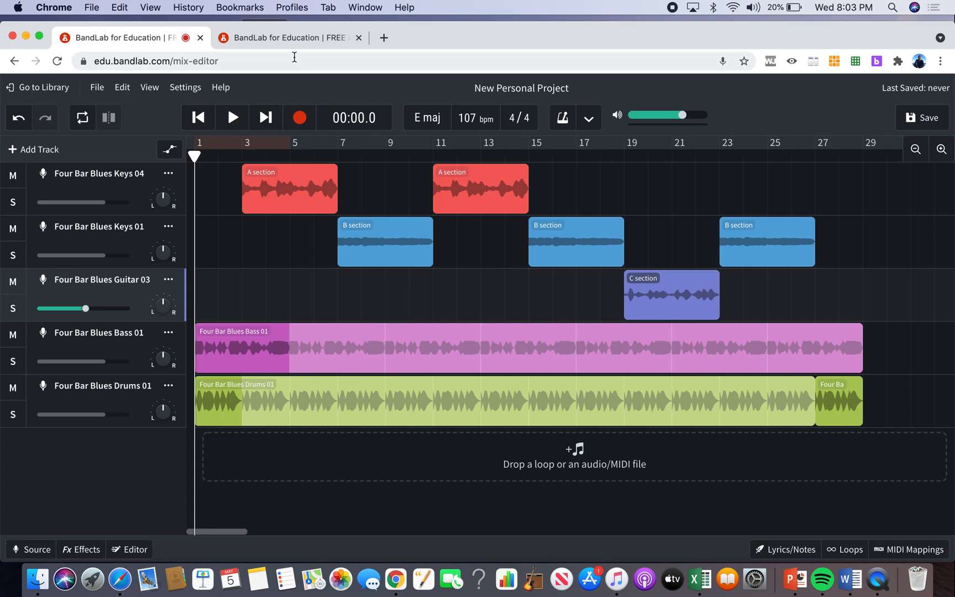
Review the Assignment 3 requirements on the classroom page and return to the project.
click(310, 39)
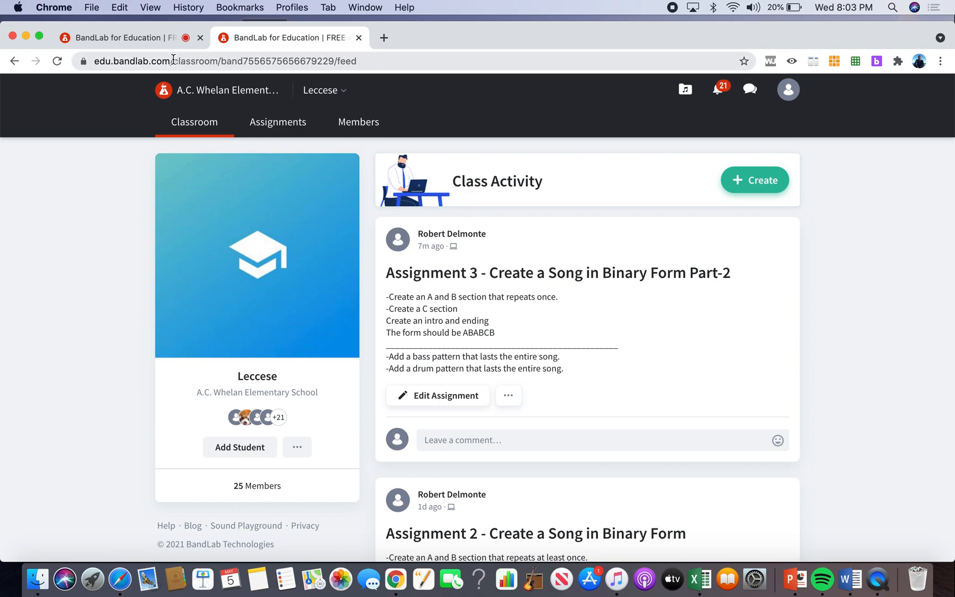
click(127, 38)
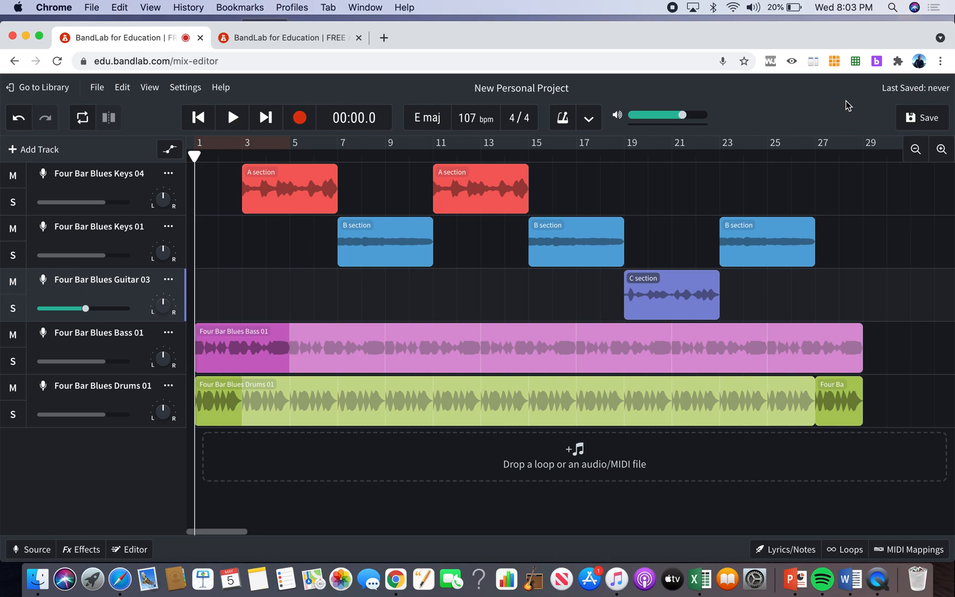
Switch to QuickTime Player, dismiss its file chooser and open the screen recording controls.
click(883, 584)
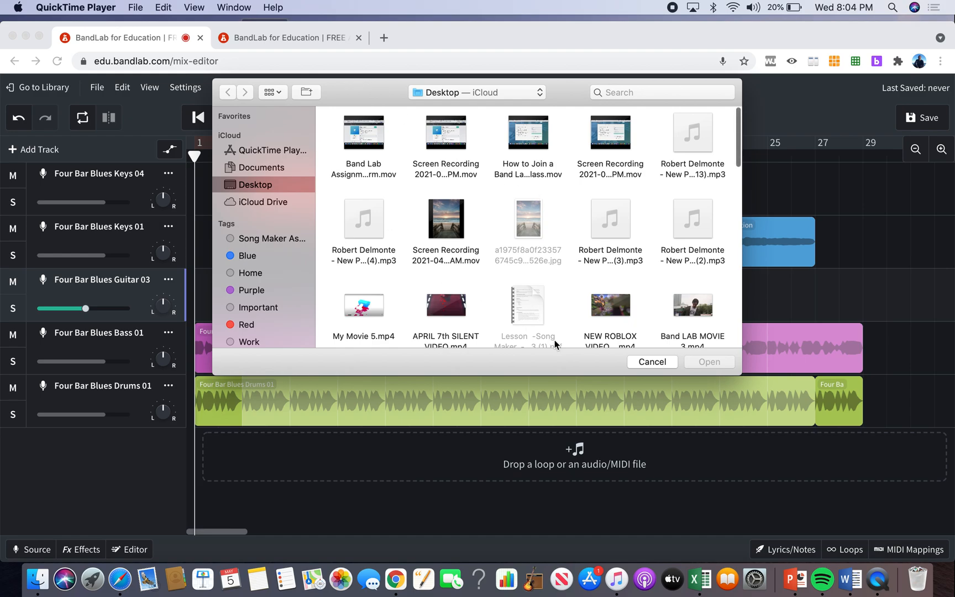
click(644, 362)
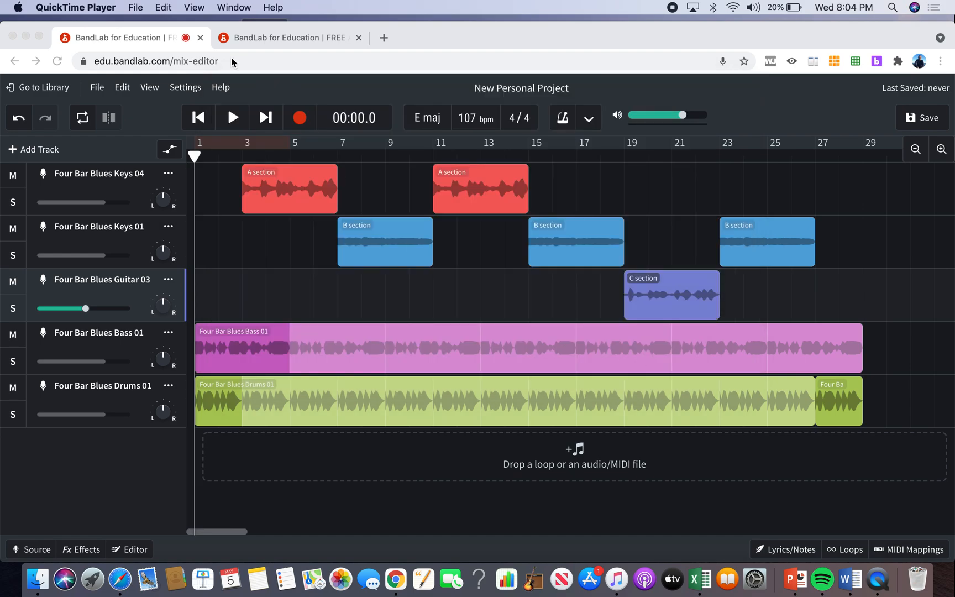
click(164, 8)
mouse_move(143, 16)
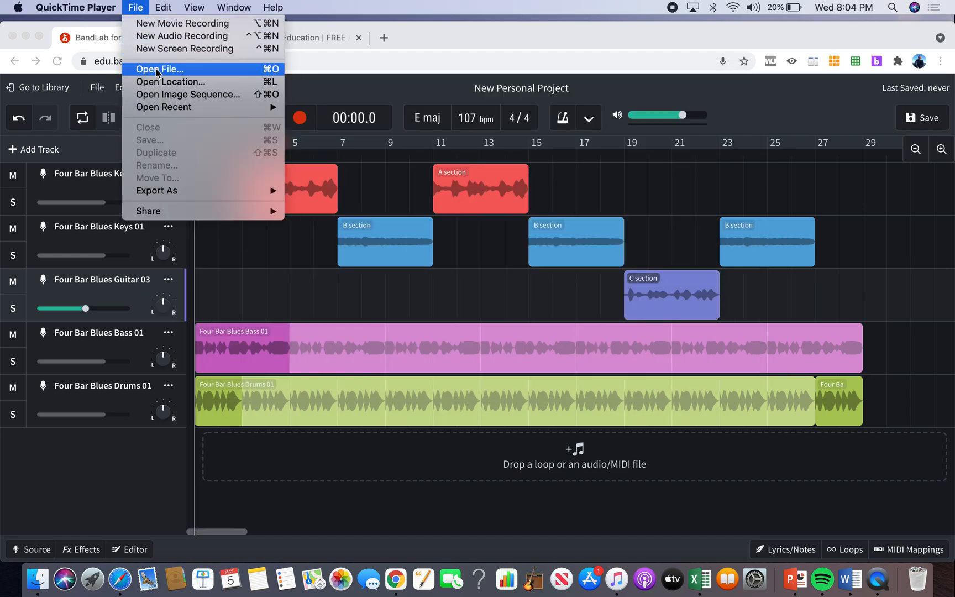
click(168, 49)
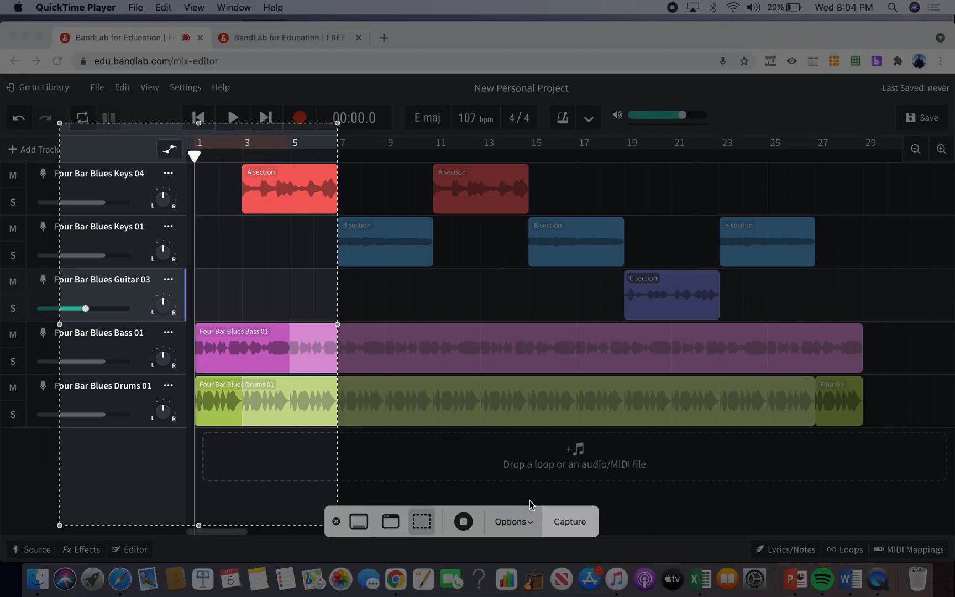